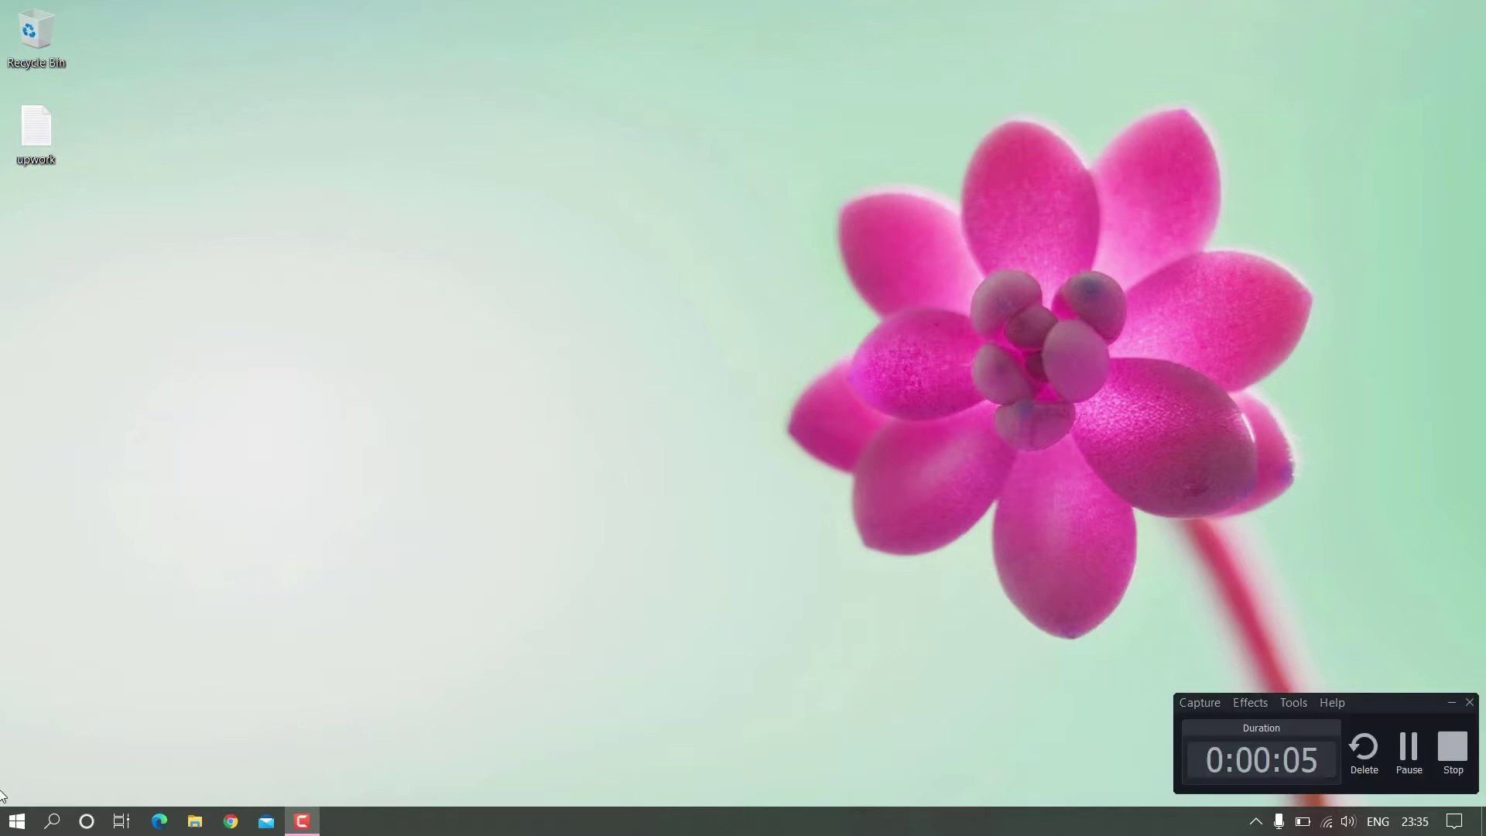
Launch VirtualBox by searching 'vir' from the Windows search.
{"action": "left_click", "coordinate": [17, 820]}
{"action": "type", "text": "v"}
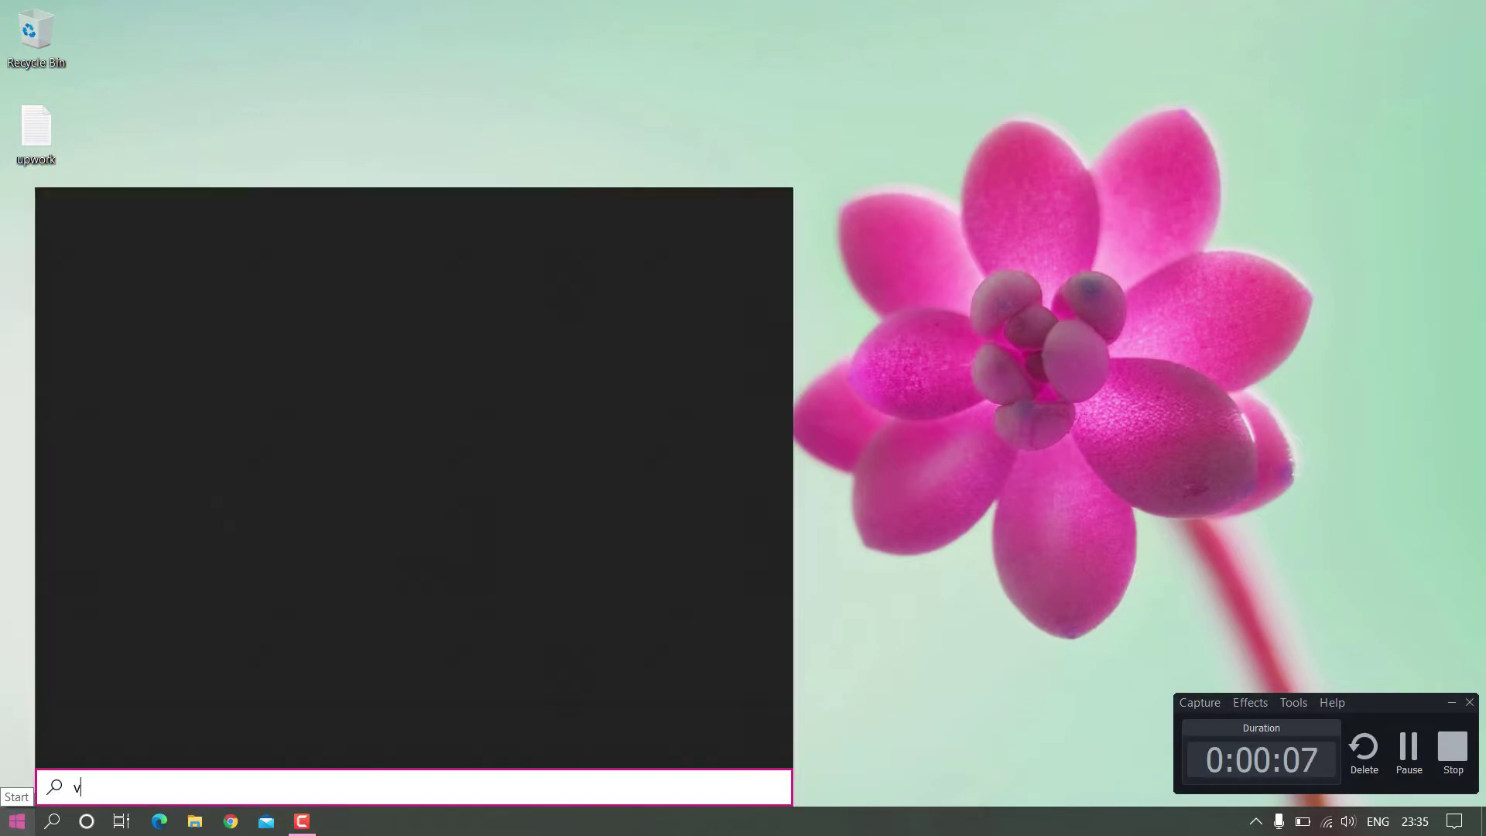
{"action": "type", "text": "irt"}
{"action": "key", "text": "Return"}
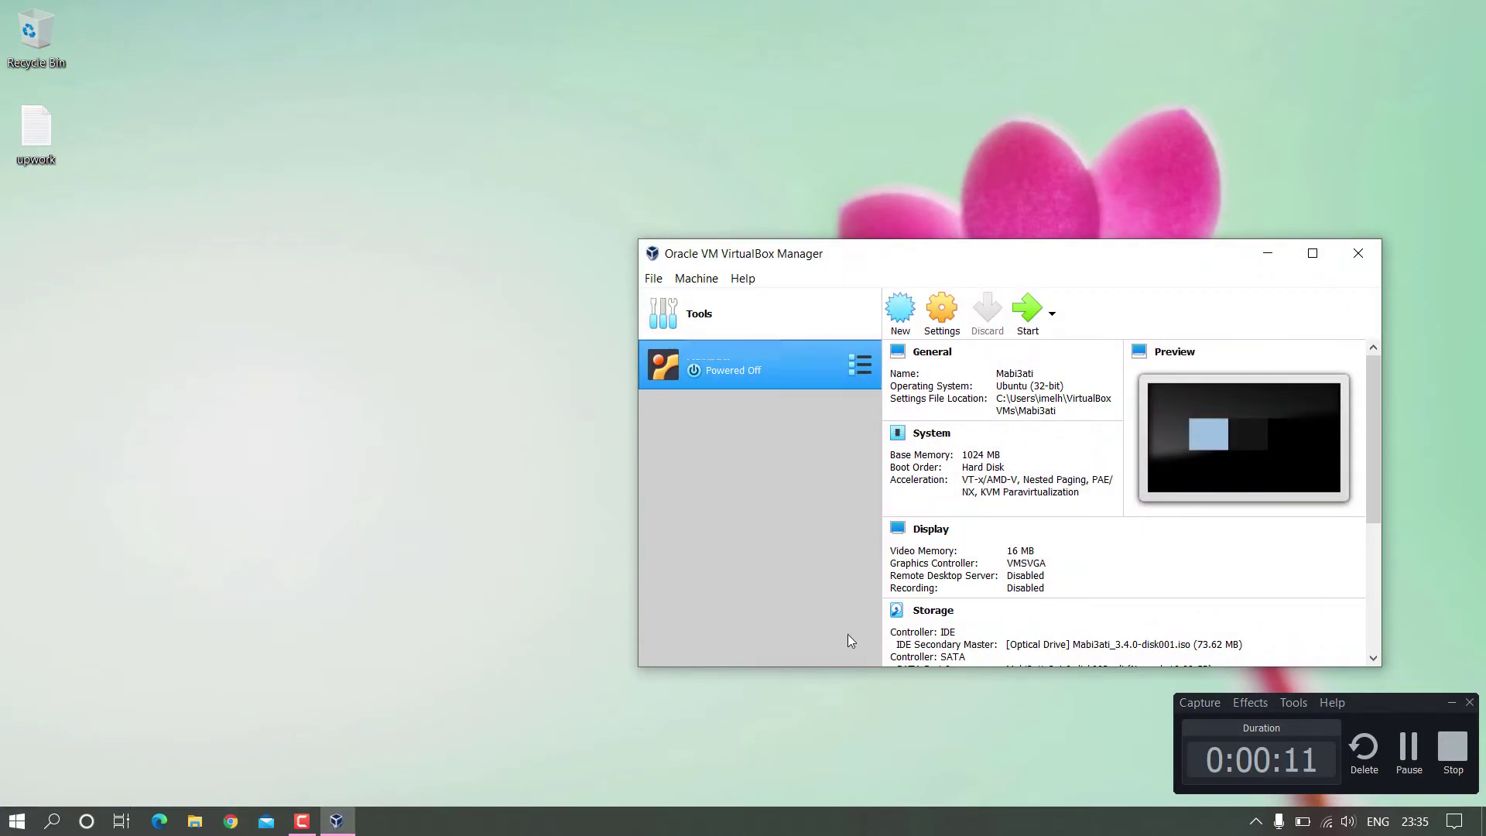
Start the Mabi3ati machine and expand the error's details, showing VERR_NEM_VM_CREATE_FAILED.
{"action": "left_click", "coordinate": [1022, 315]}
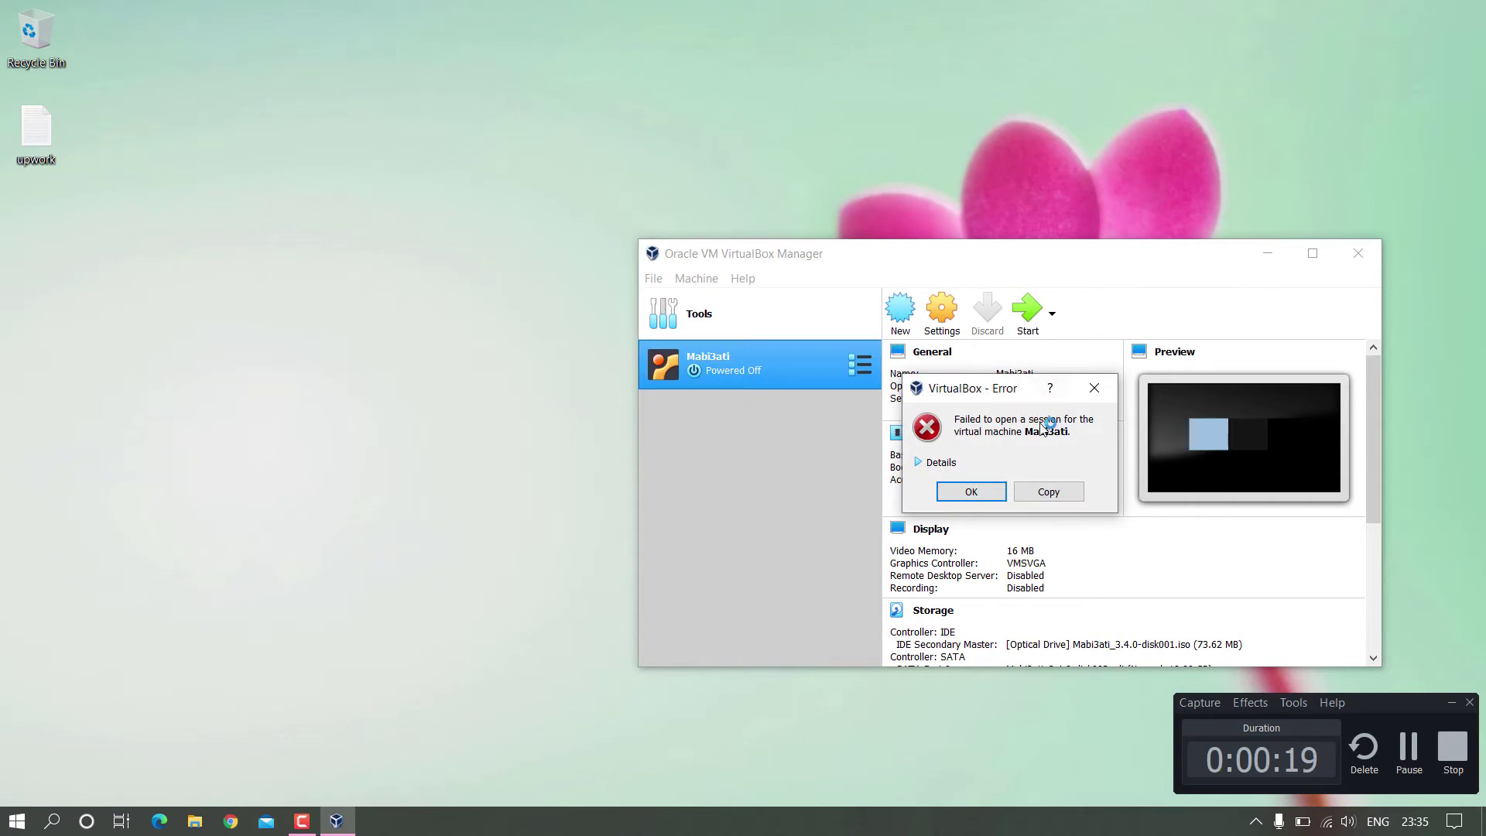
{"action": "left_click", "coordinate": [941, 463]}
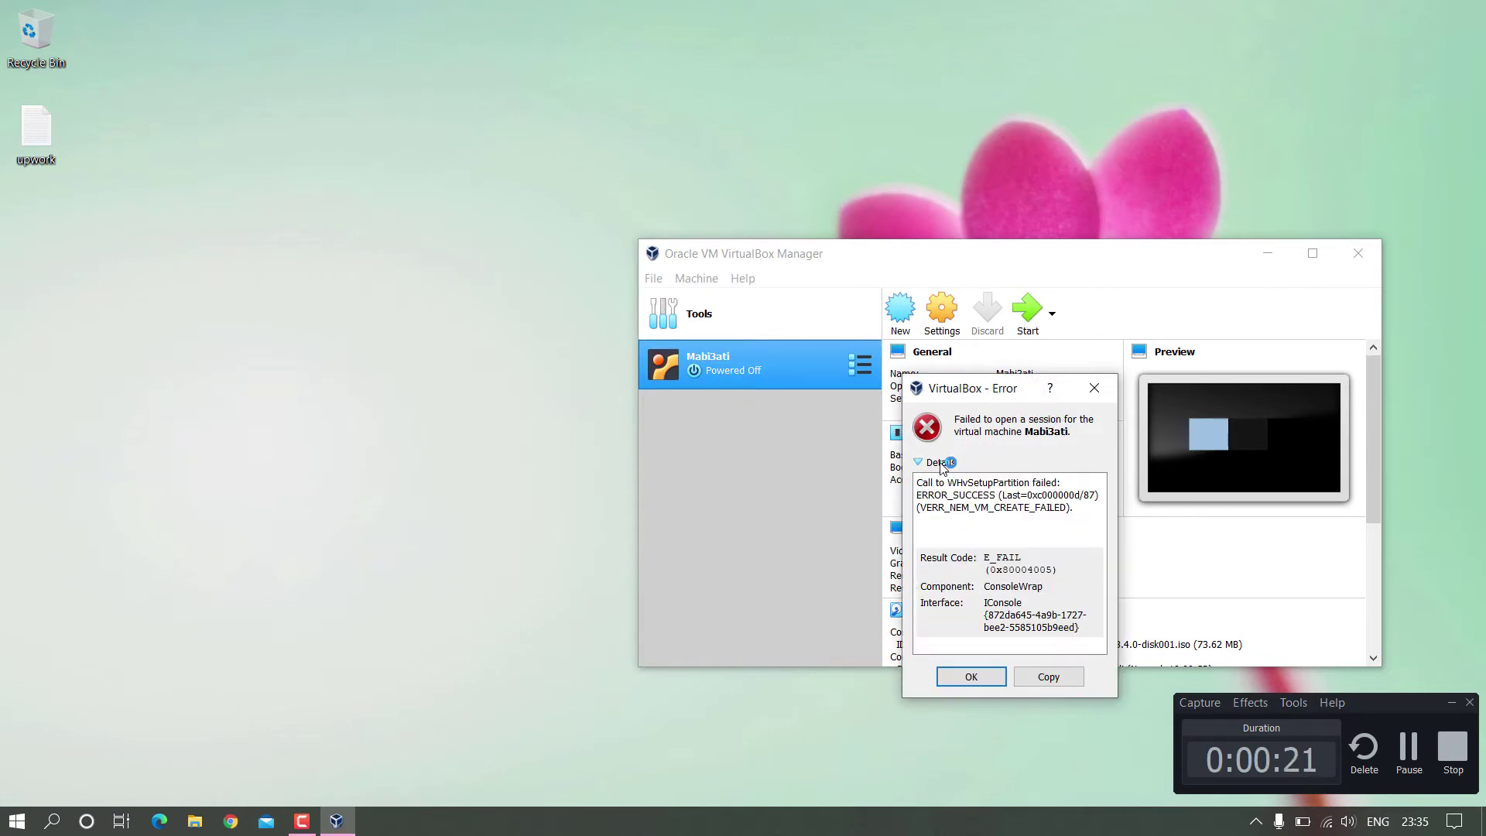
{"action": "left_click", "coordinate": [1409, 748]}
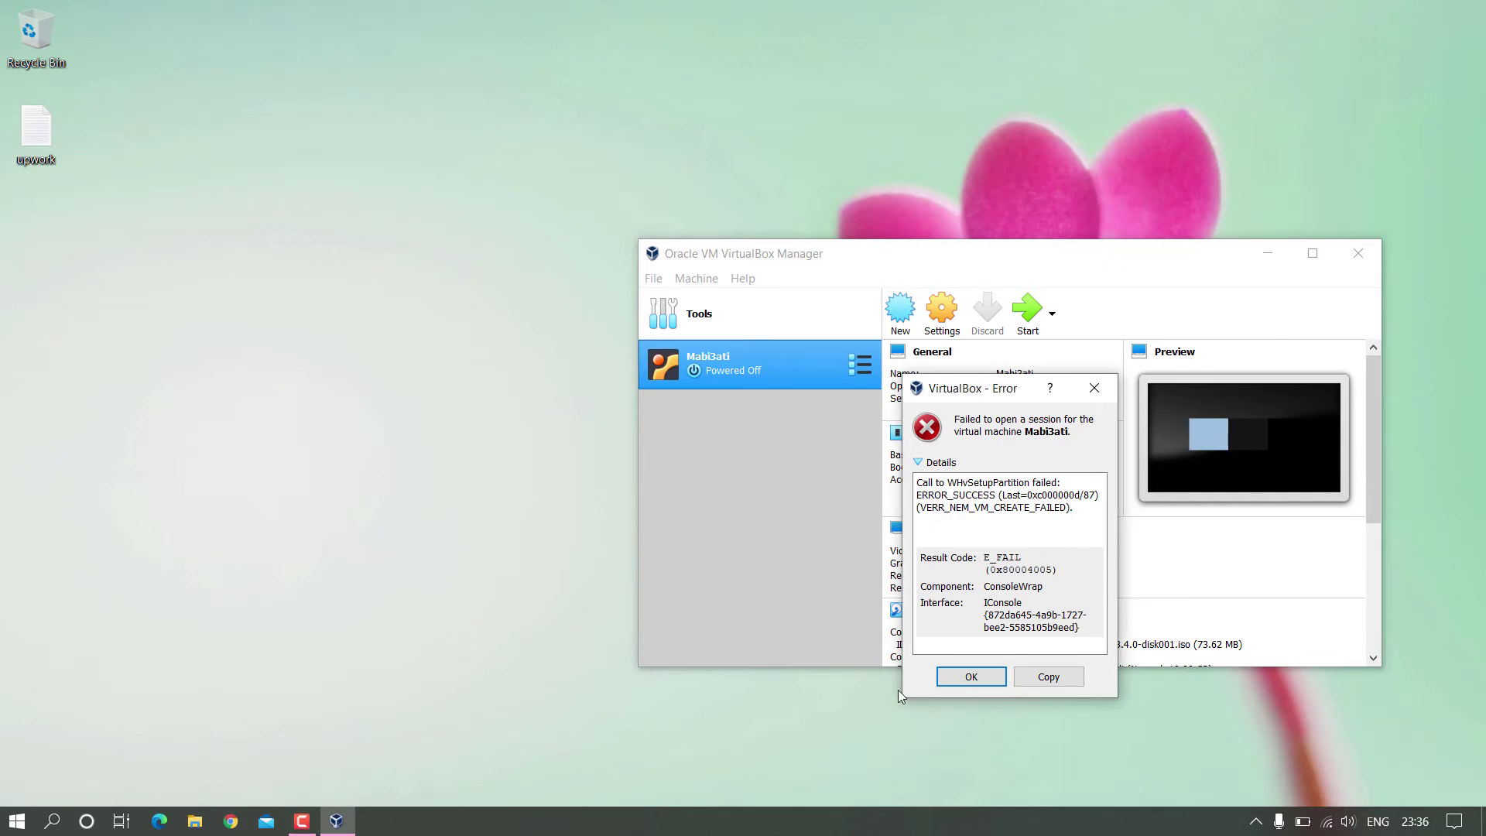
Search 'windows features' and open the Turn Windows features on or off dialog.
{"action": "left_click", "coordinate": [8, 818]}
{"action": "type", "text": "win"}
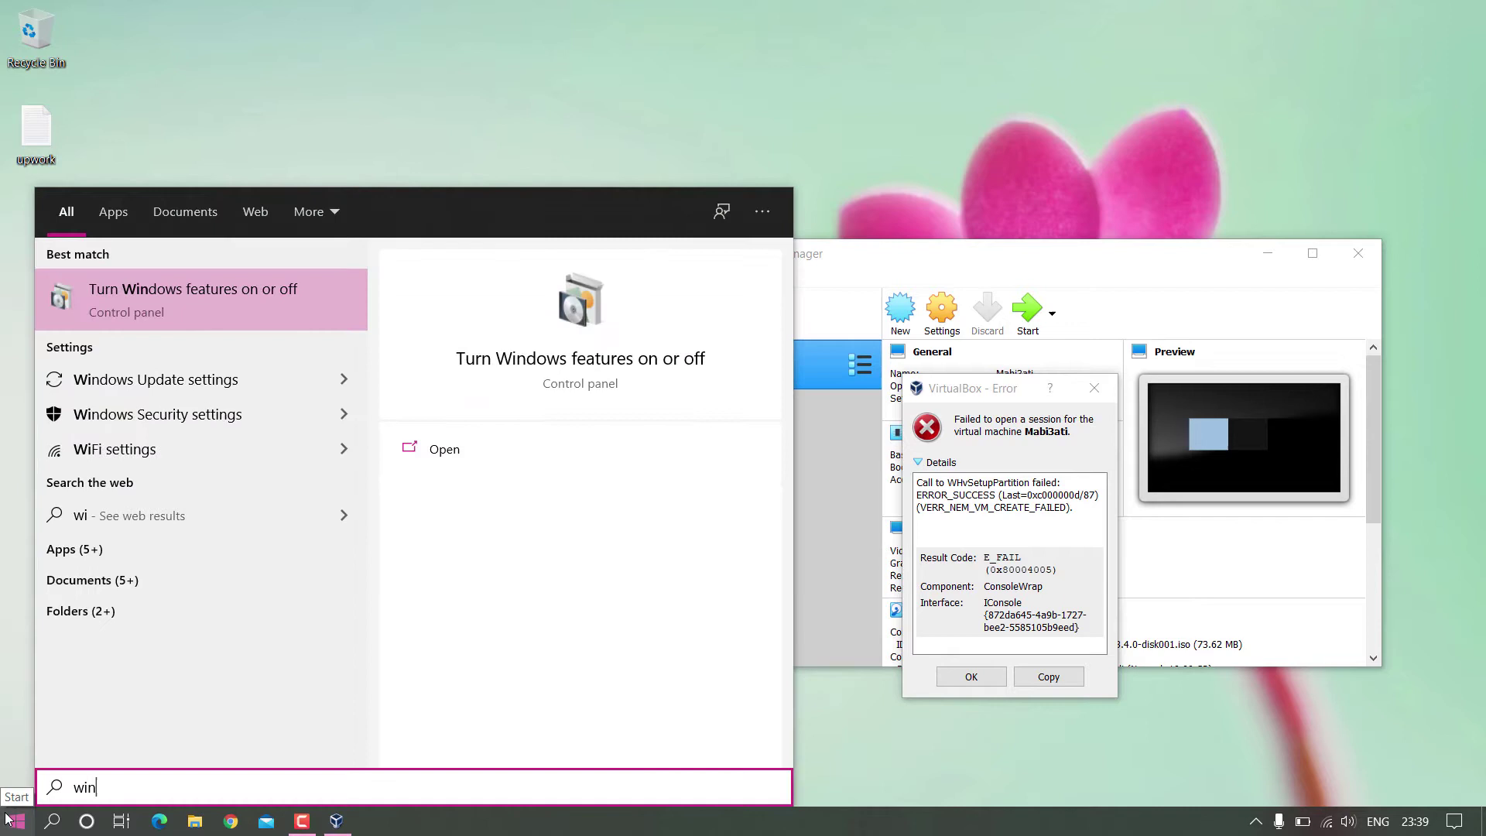
{"action": "type", "text": "dows "}
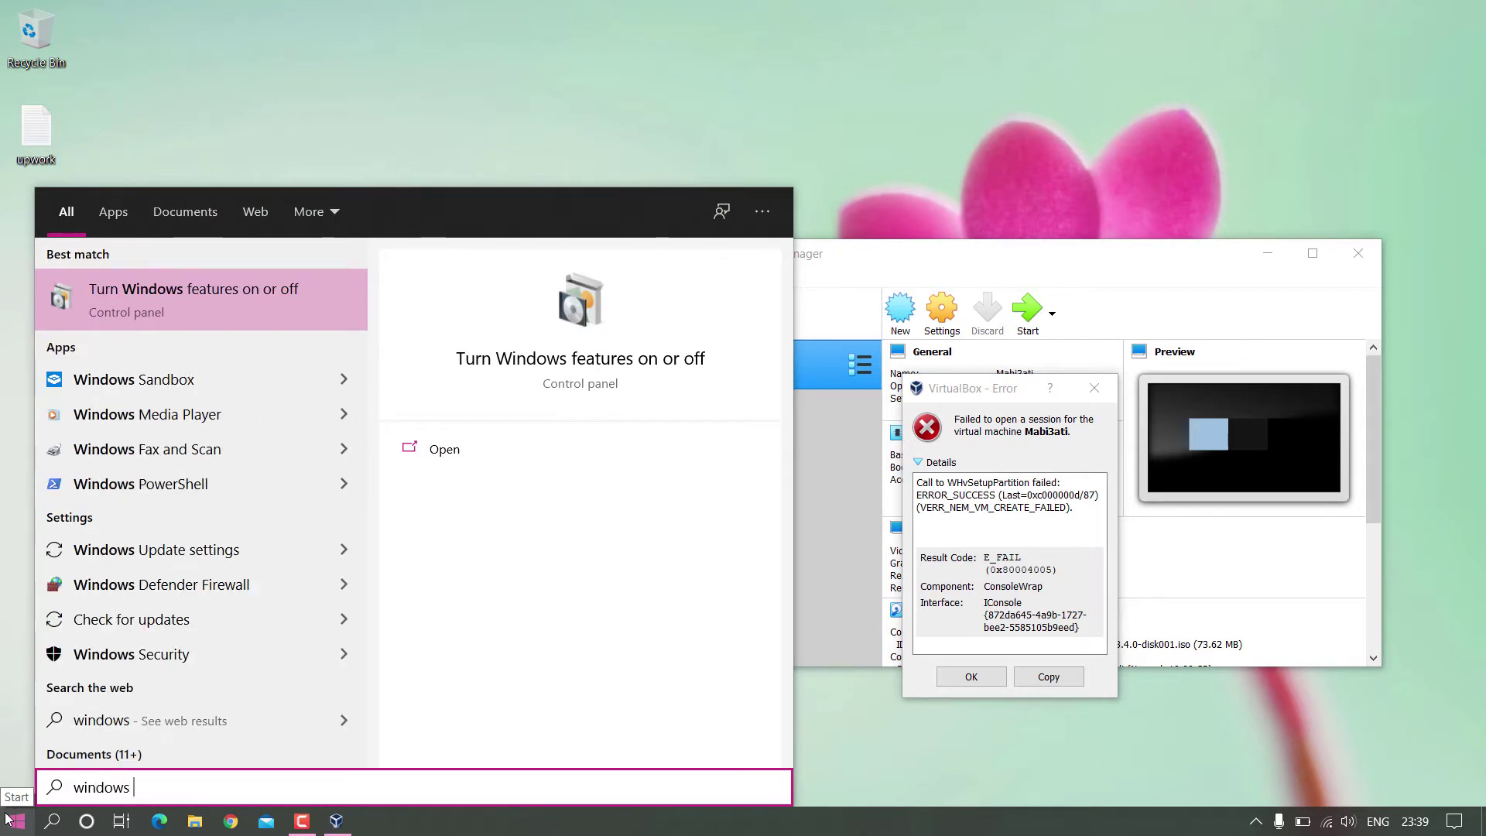
{"action": "type", "text": "feat"}
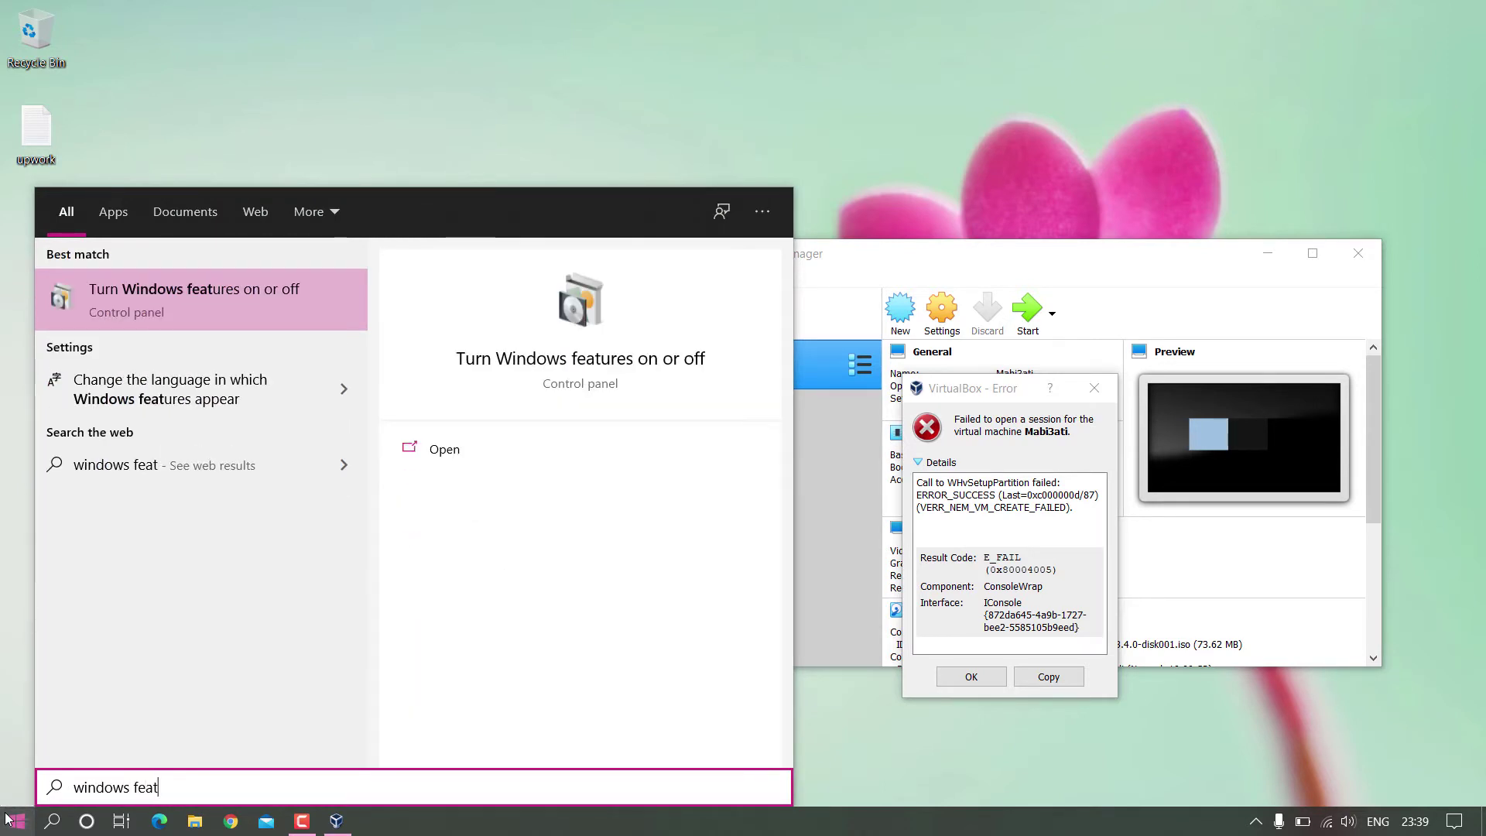
{"action": "type", "text": "ure"}
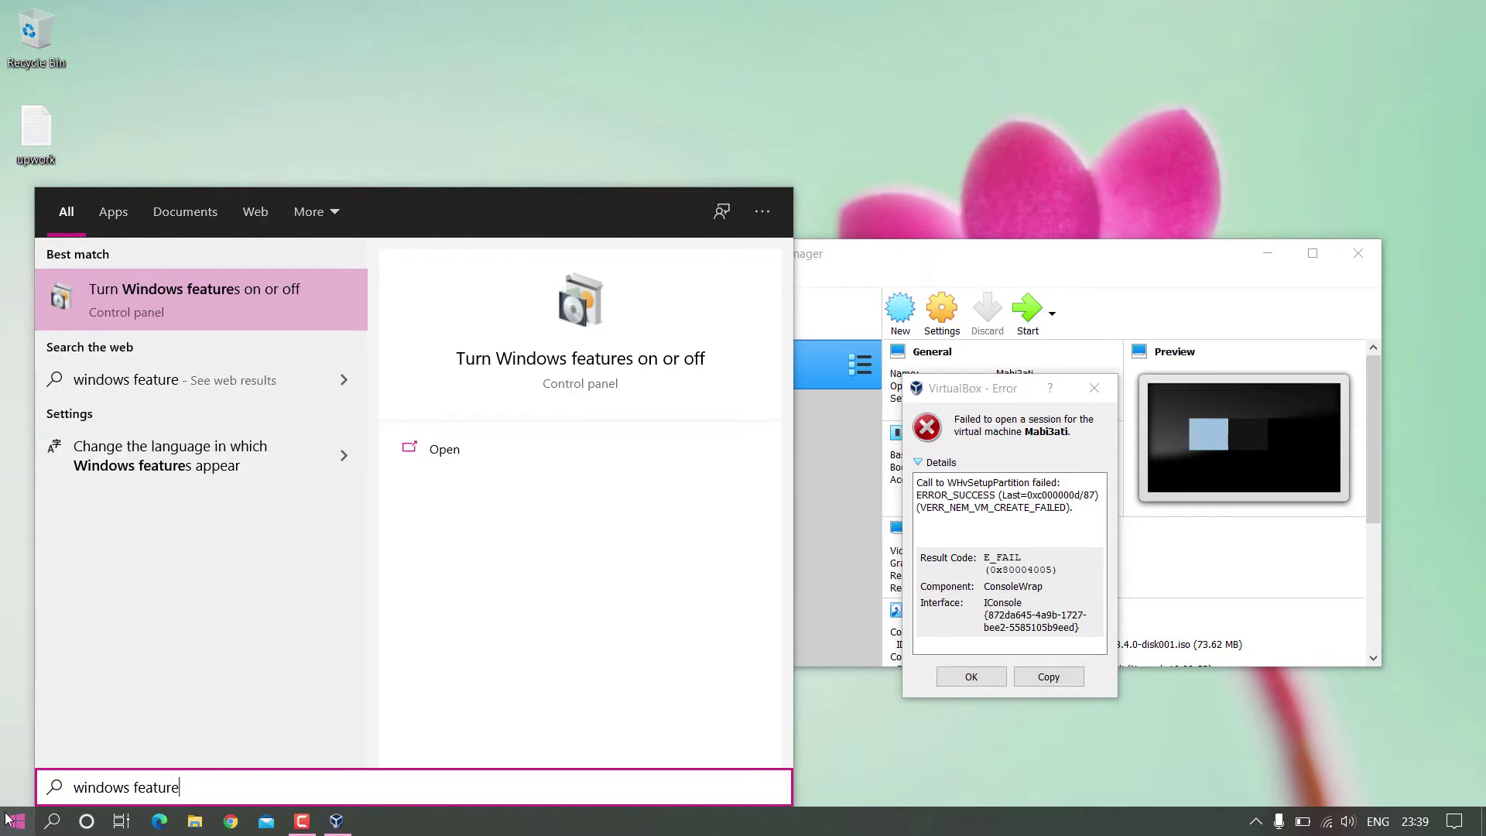
{"action": "type", "text": "s"}
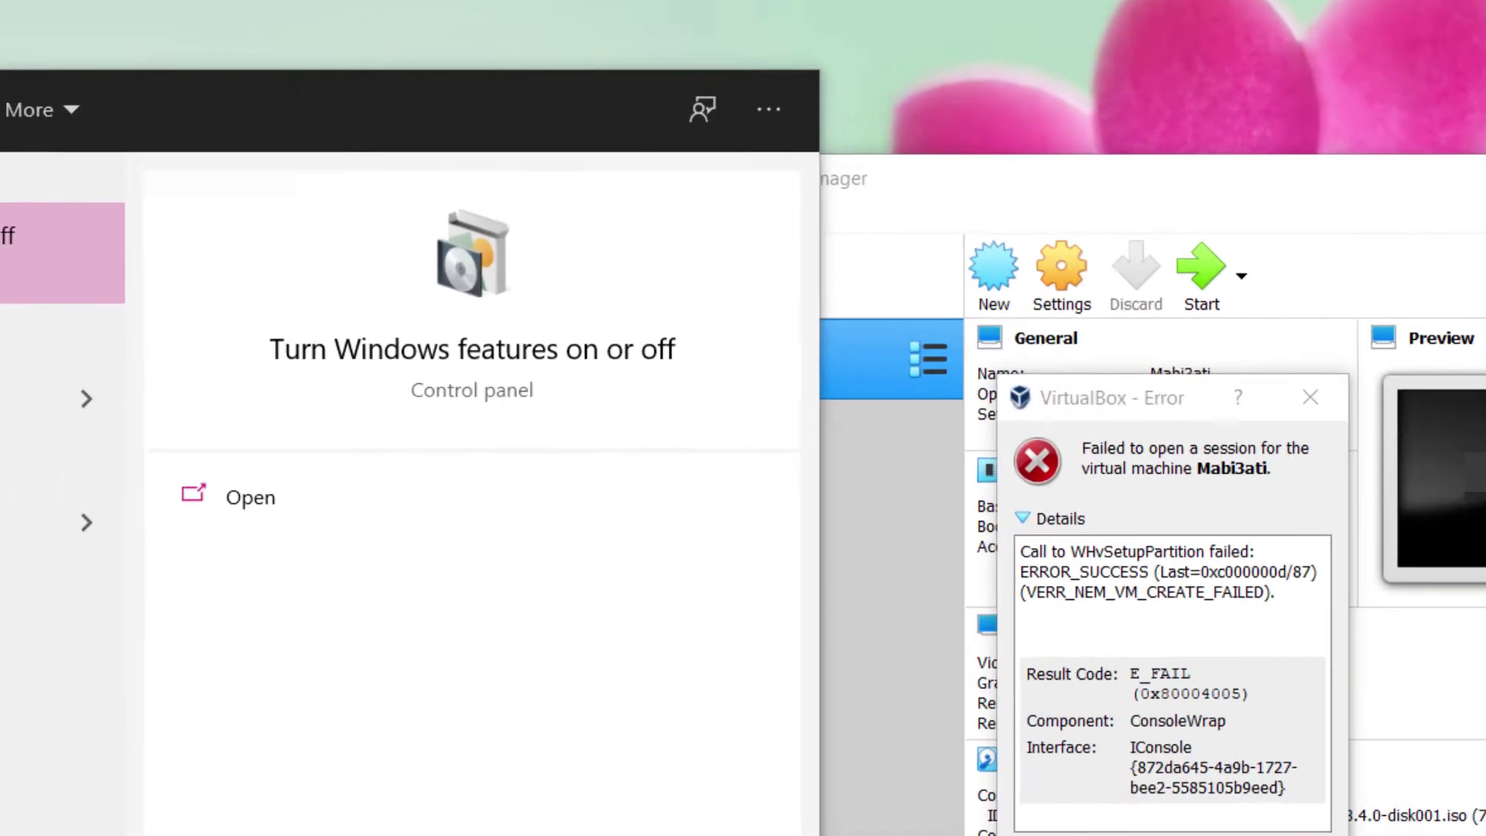
{"action": "key", "text": "Return"}
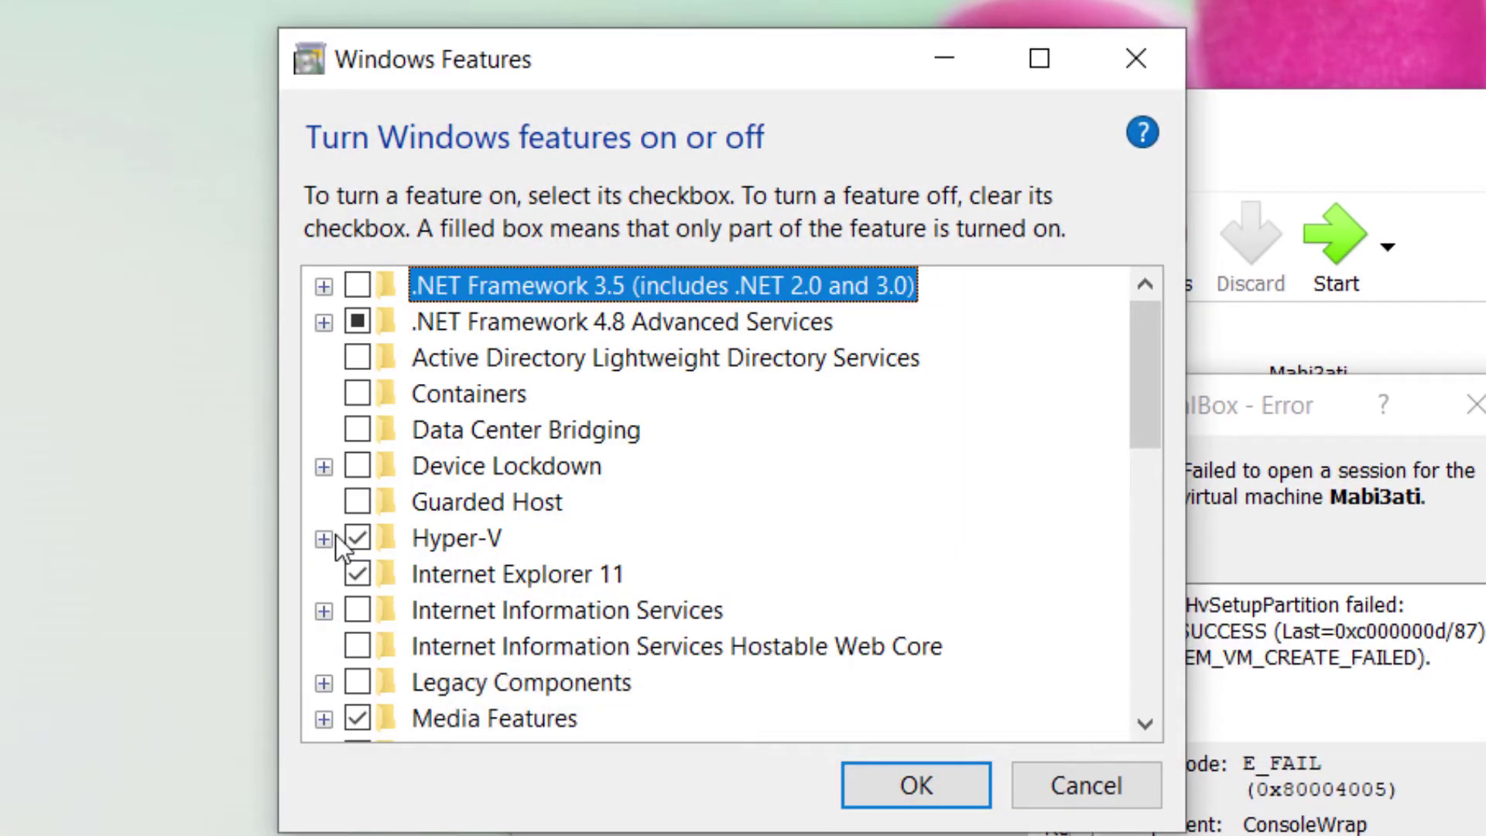
Uncheck Hyper-V and Windows Sandbox; check Virtual Machine Platform and Windows Hypervisor Platform.
{"action": "left_click", "coordinate": [357, 538]}
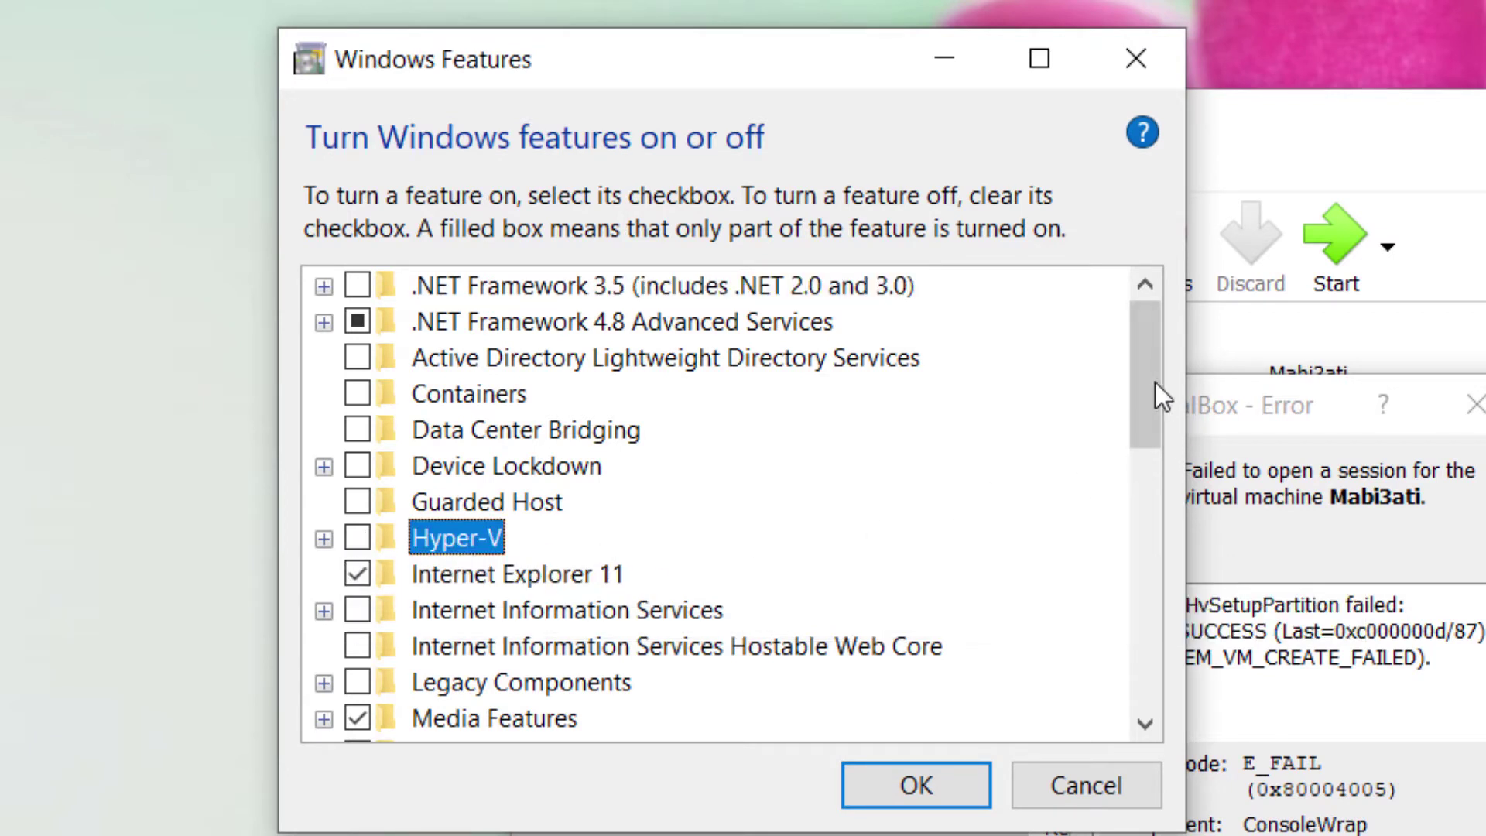
{"action": "left_click_drag", "start_coordinate": [1150, 384], "coordinate": [1170, 661]}
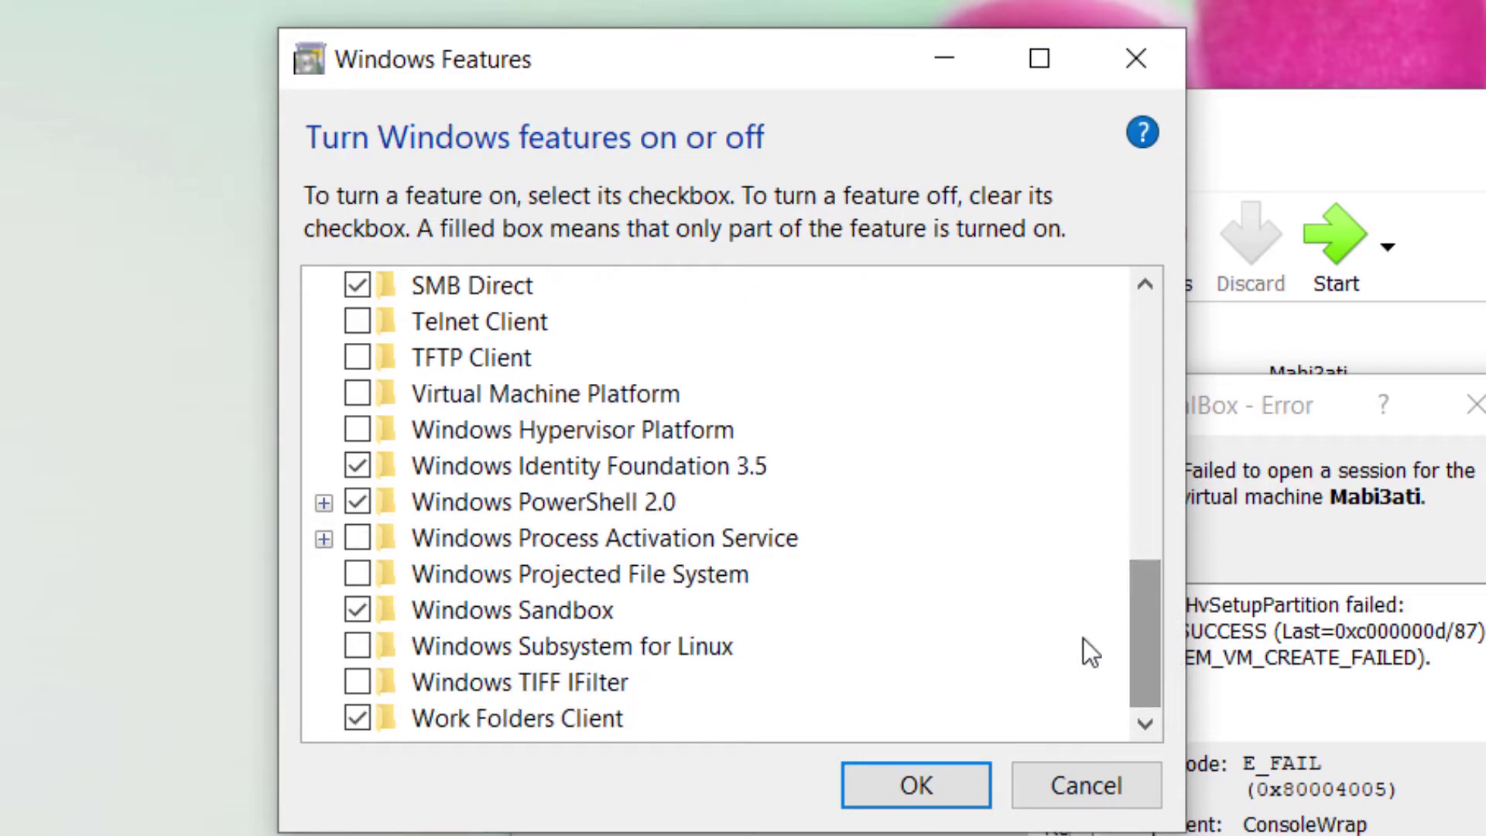
{"action": "left_click", "coordinate": [359, 396]}
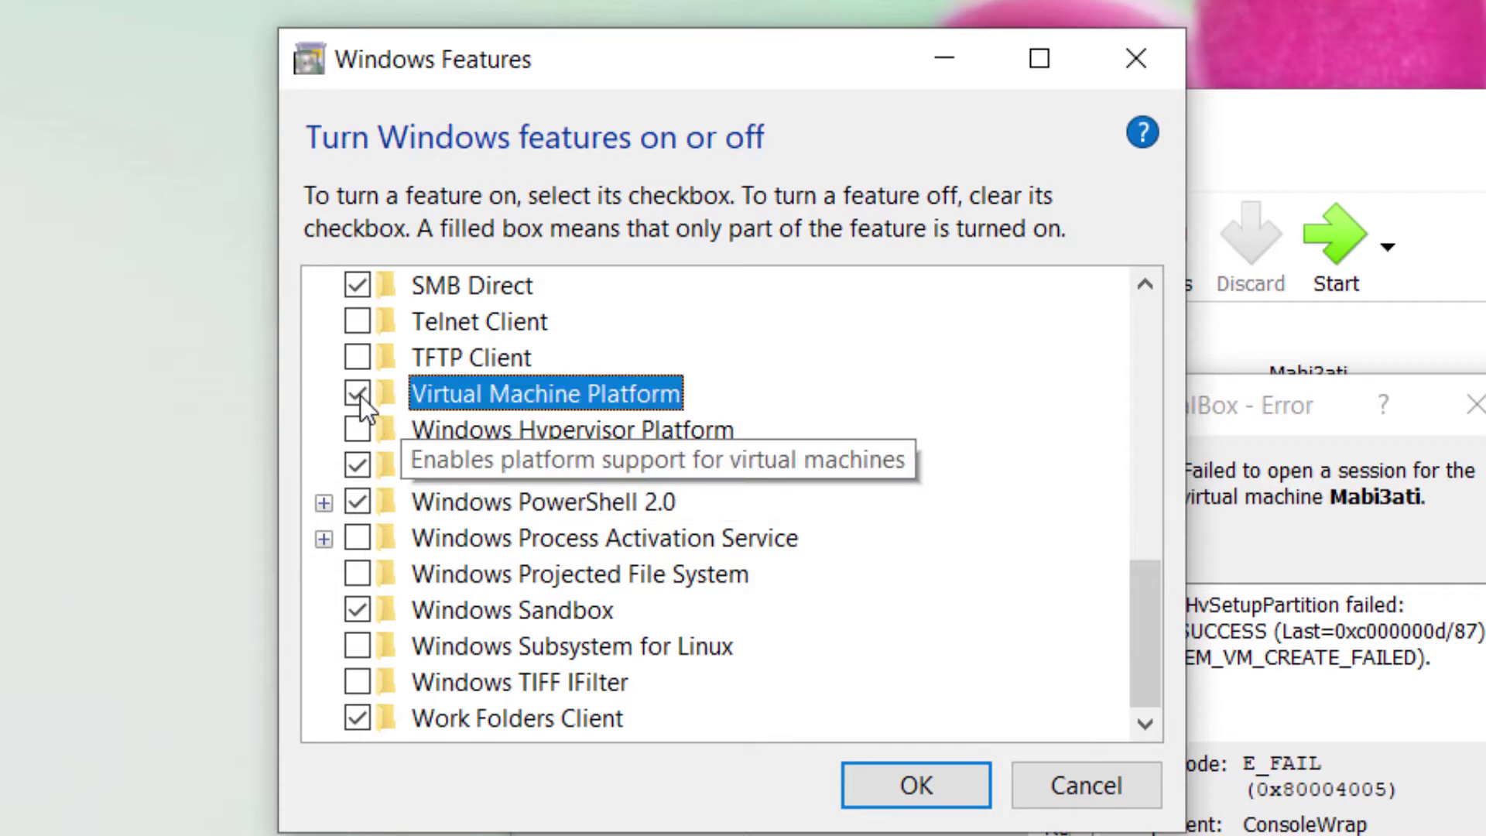
{"action": "left_click", "coordinate": [360, 435]}
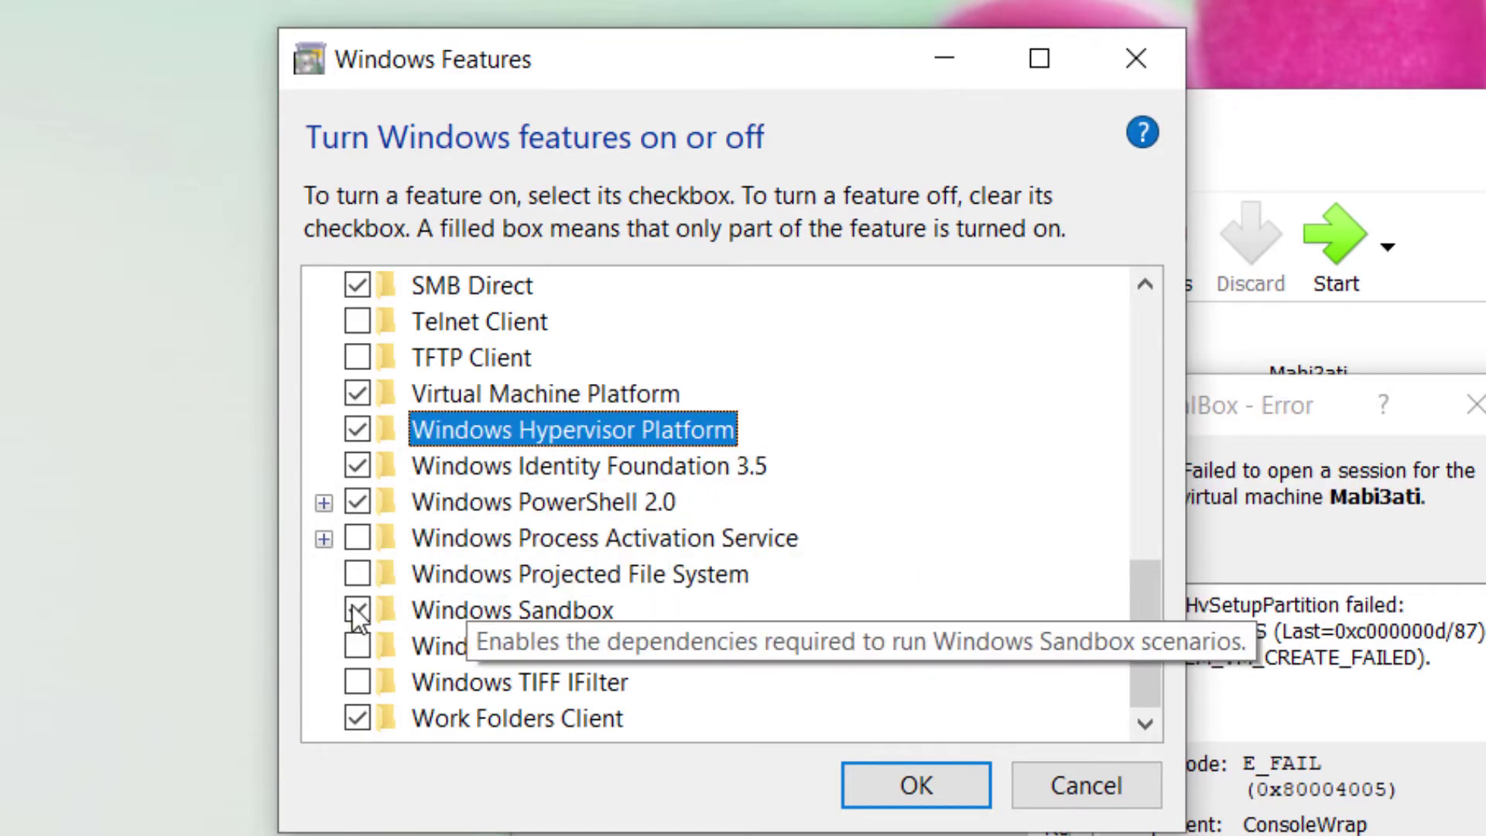
{"action": "left_click", "coordinate": [352, 605]}
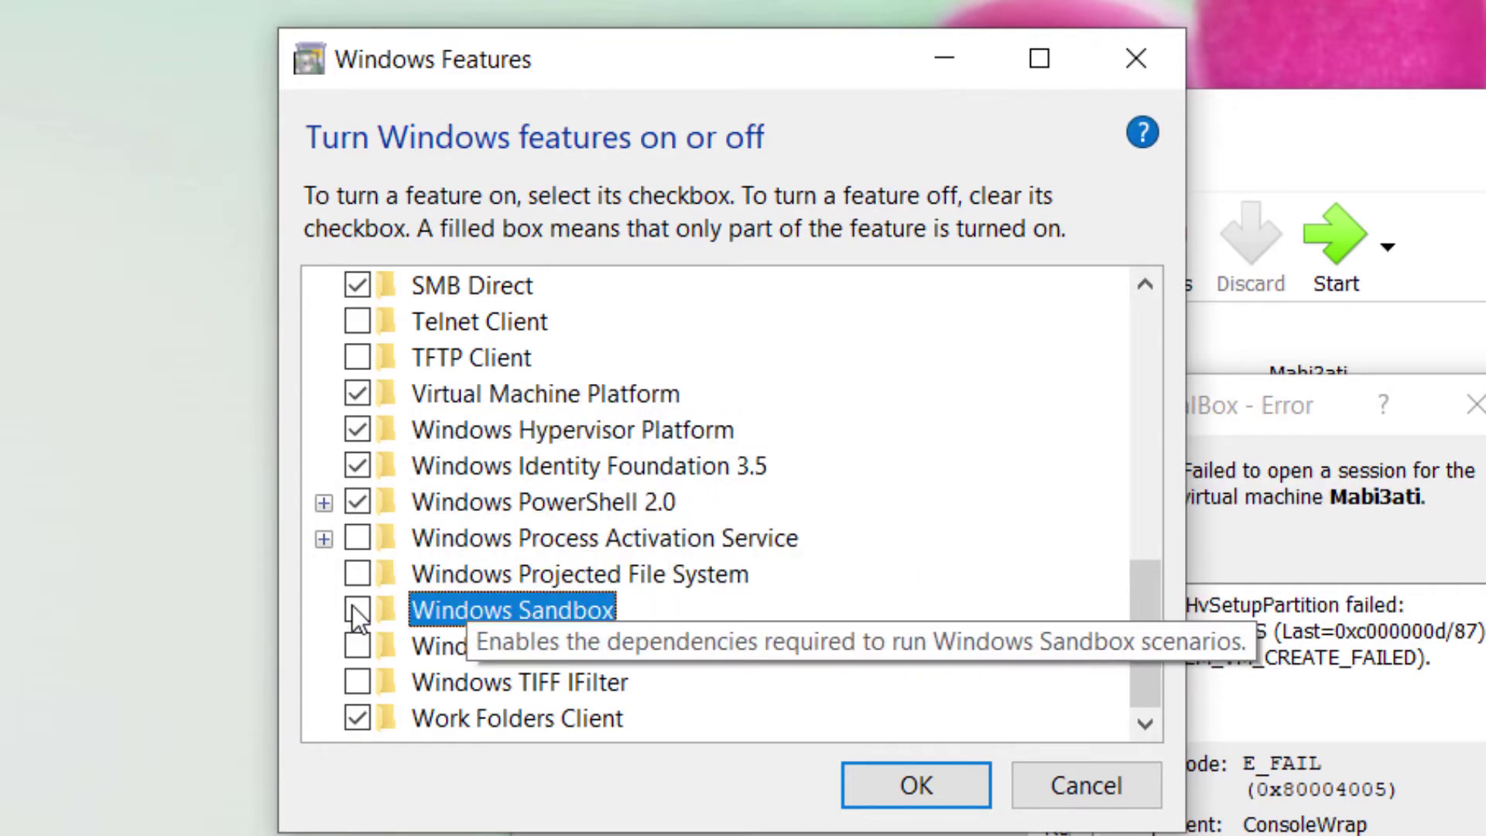
Apply the feature changes and choose Don't restart when finished.
{"action": "left_click", "coordinate": [917, 788]}
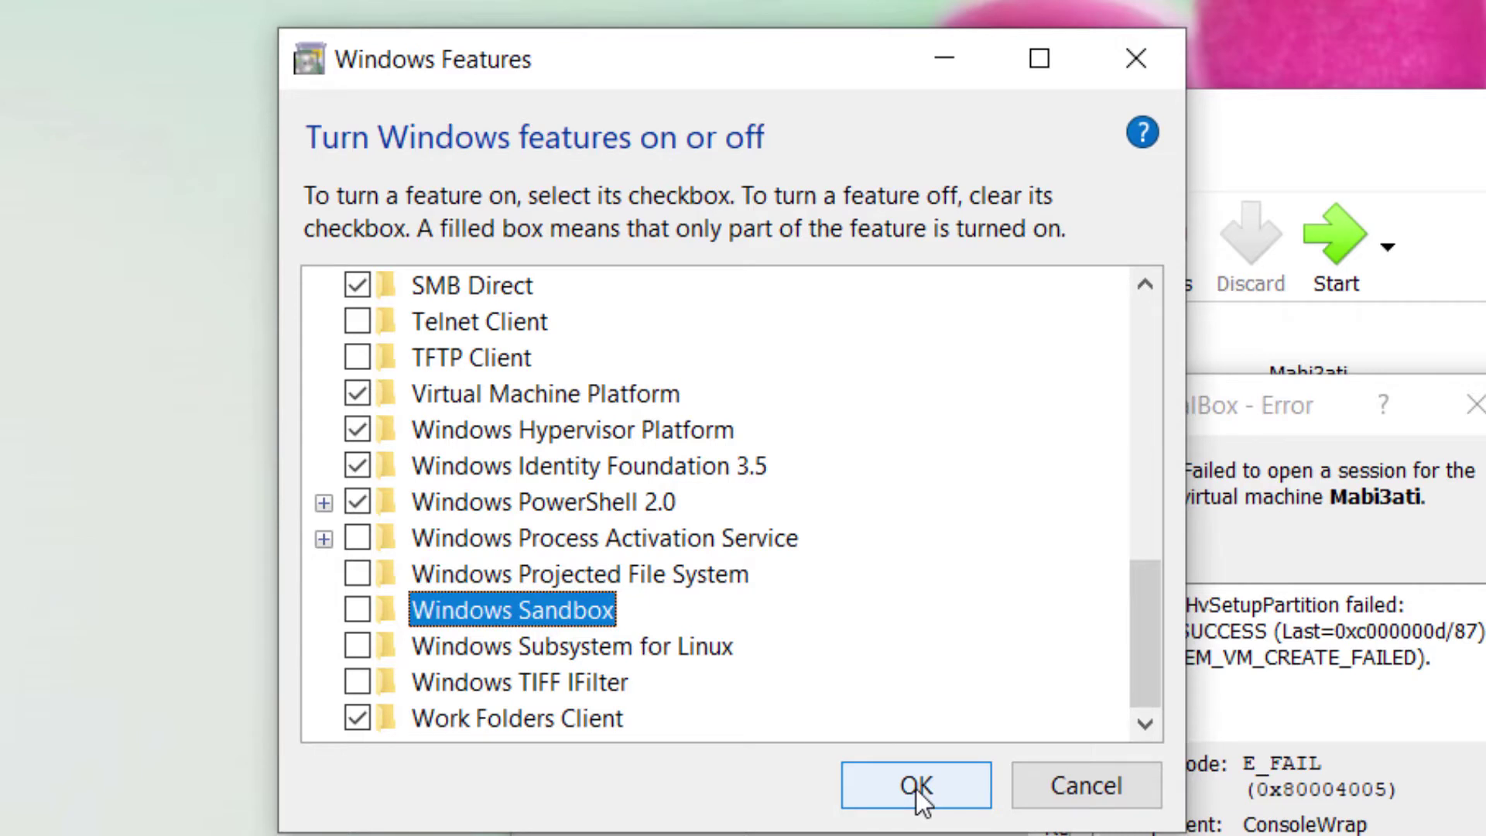
{"action": "left_click", "coordinate": [917, 788]}
{"action": "left_click", "coordinate": [917, 788]}
{"action": "left_click", "coordinate": [916, 788]}
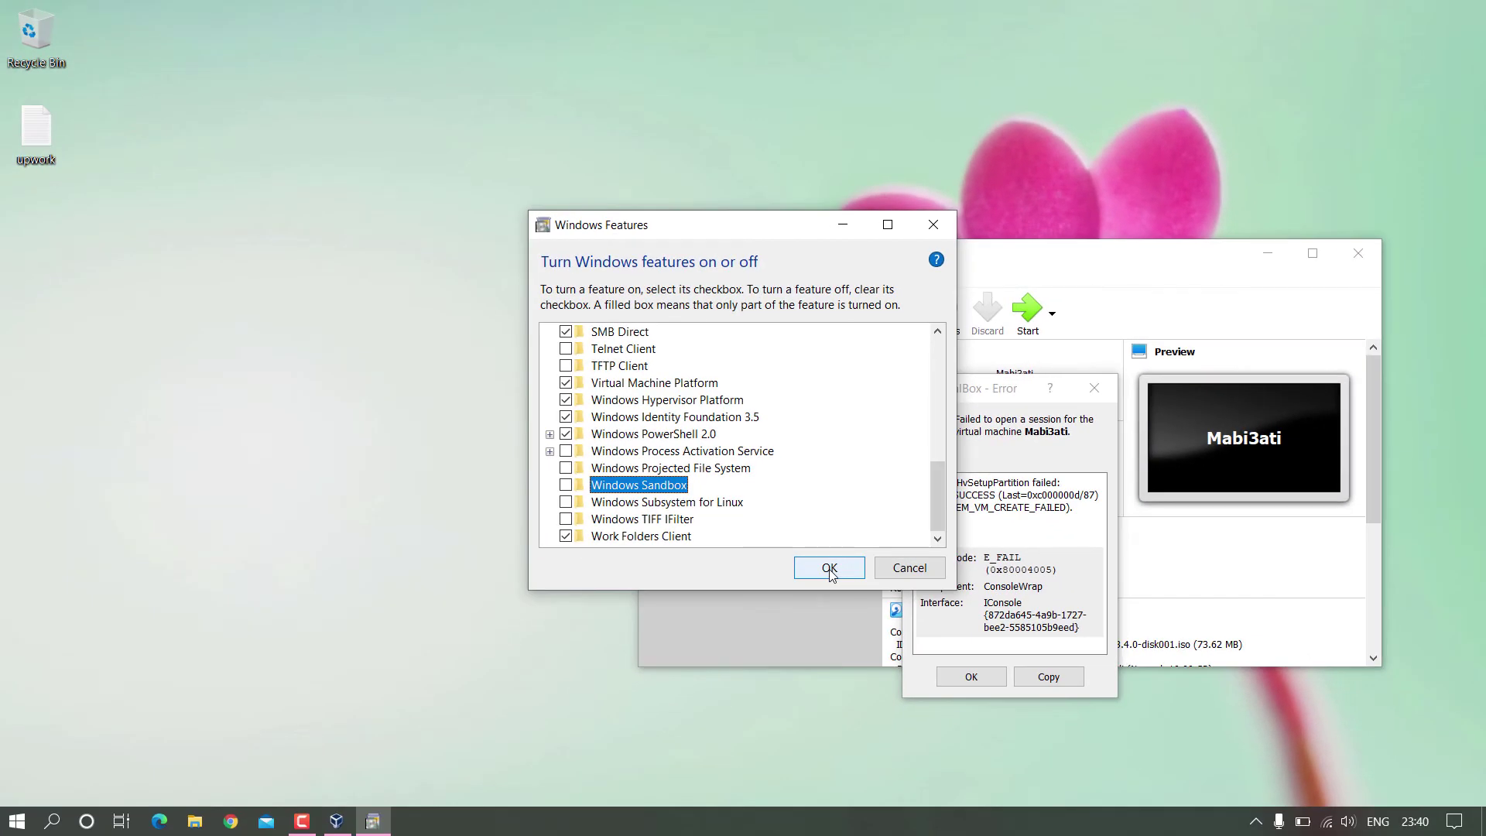
{"action": "left_click", "coordinate": [829, 569]}
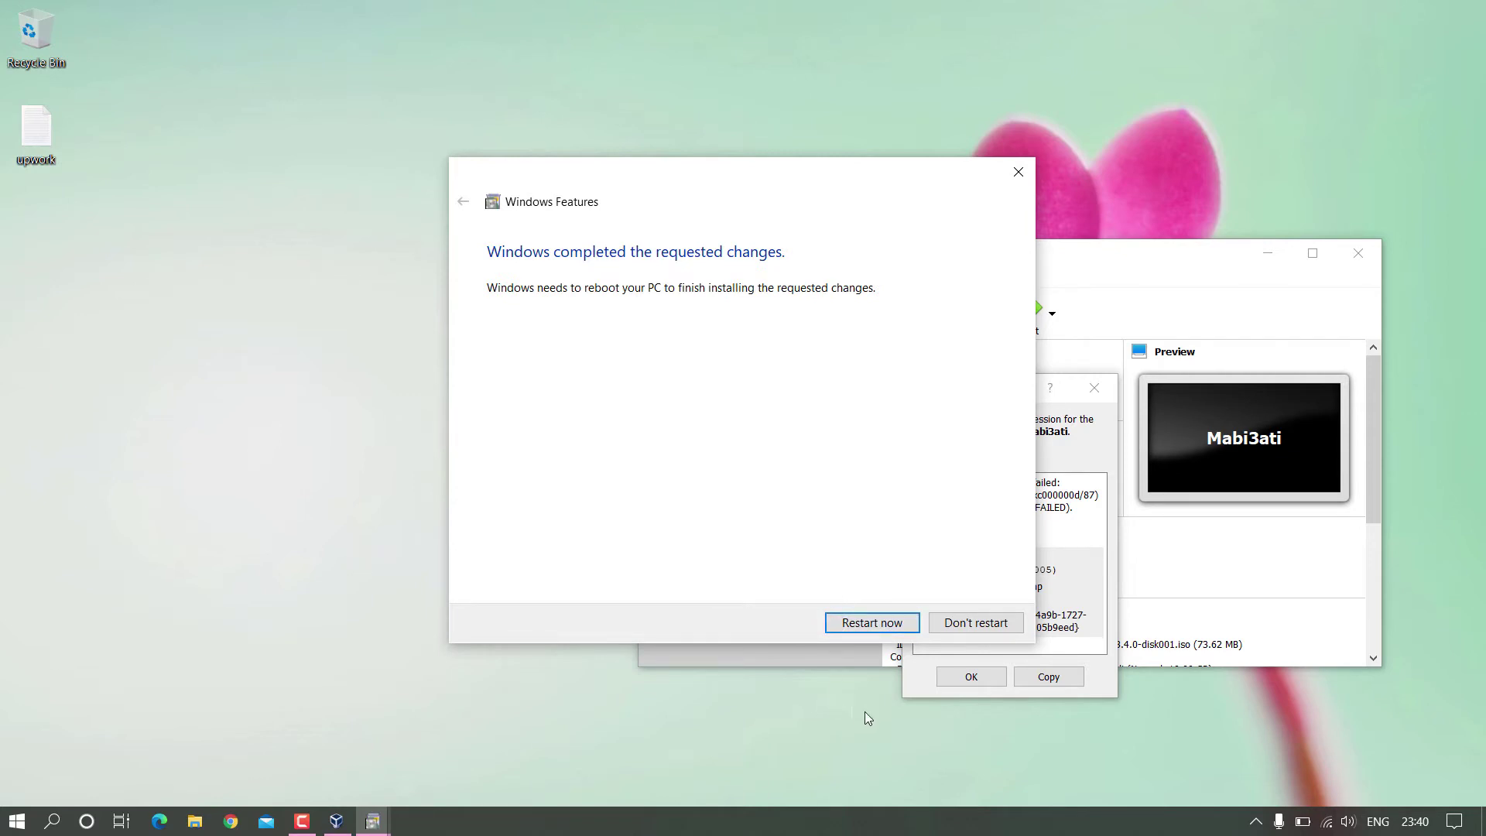
{"action": "left_click", "coordinate": [958, 626]}
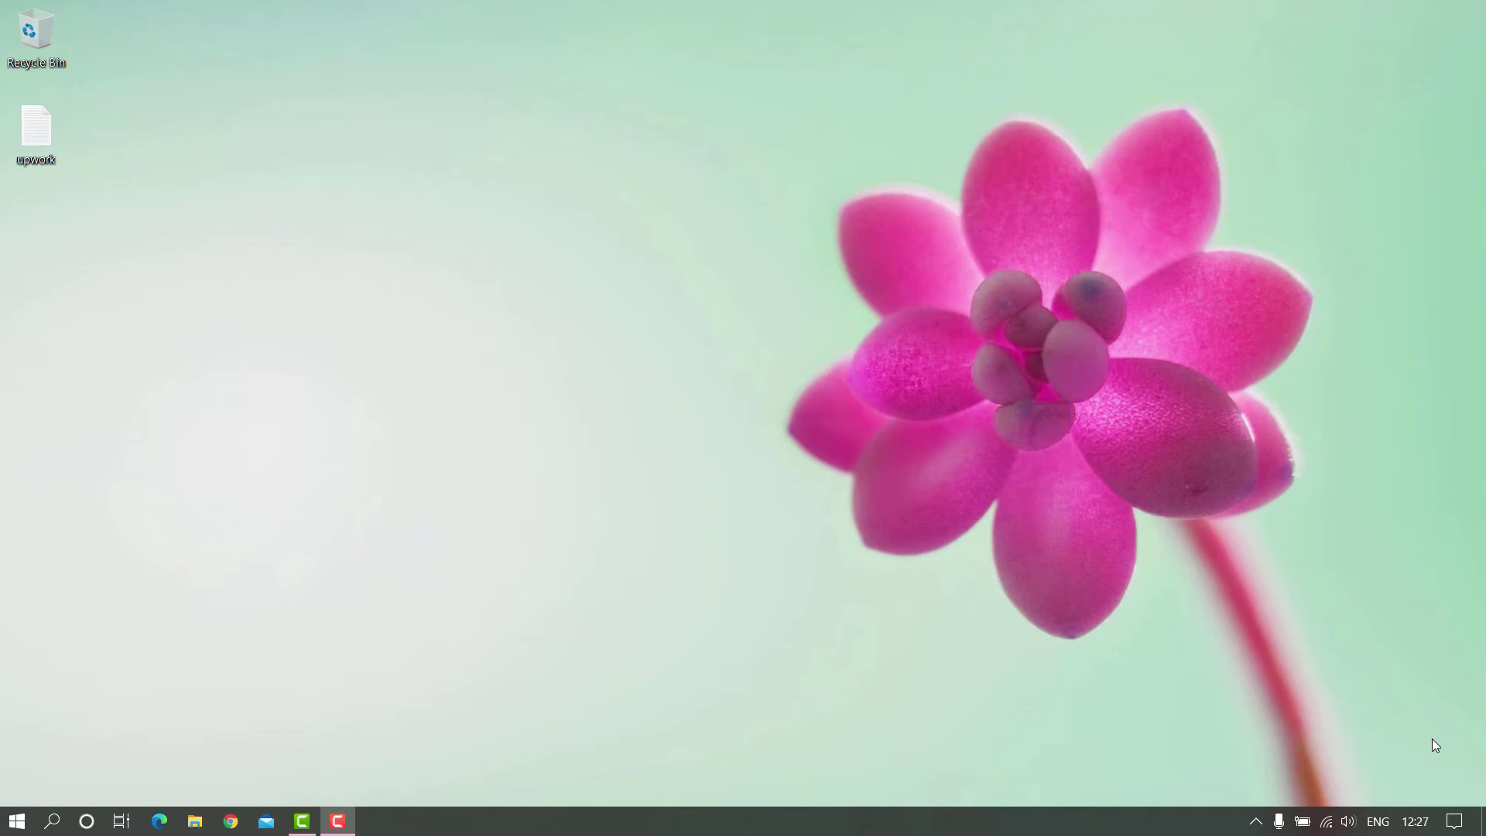
Search 'powershell' and launch Windows PowerShell as Administrator.
{"action": "key", "text": "super"}
{"action": "type", "text": "powe"}
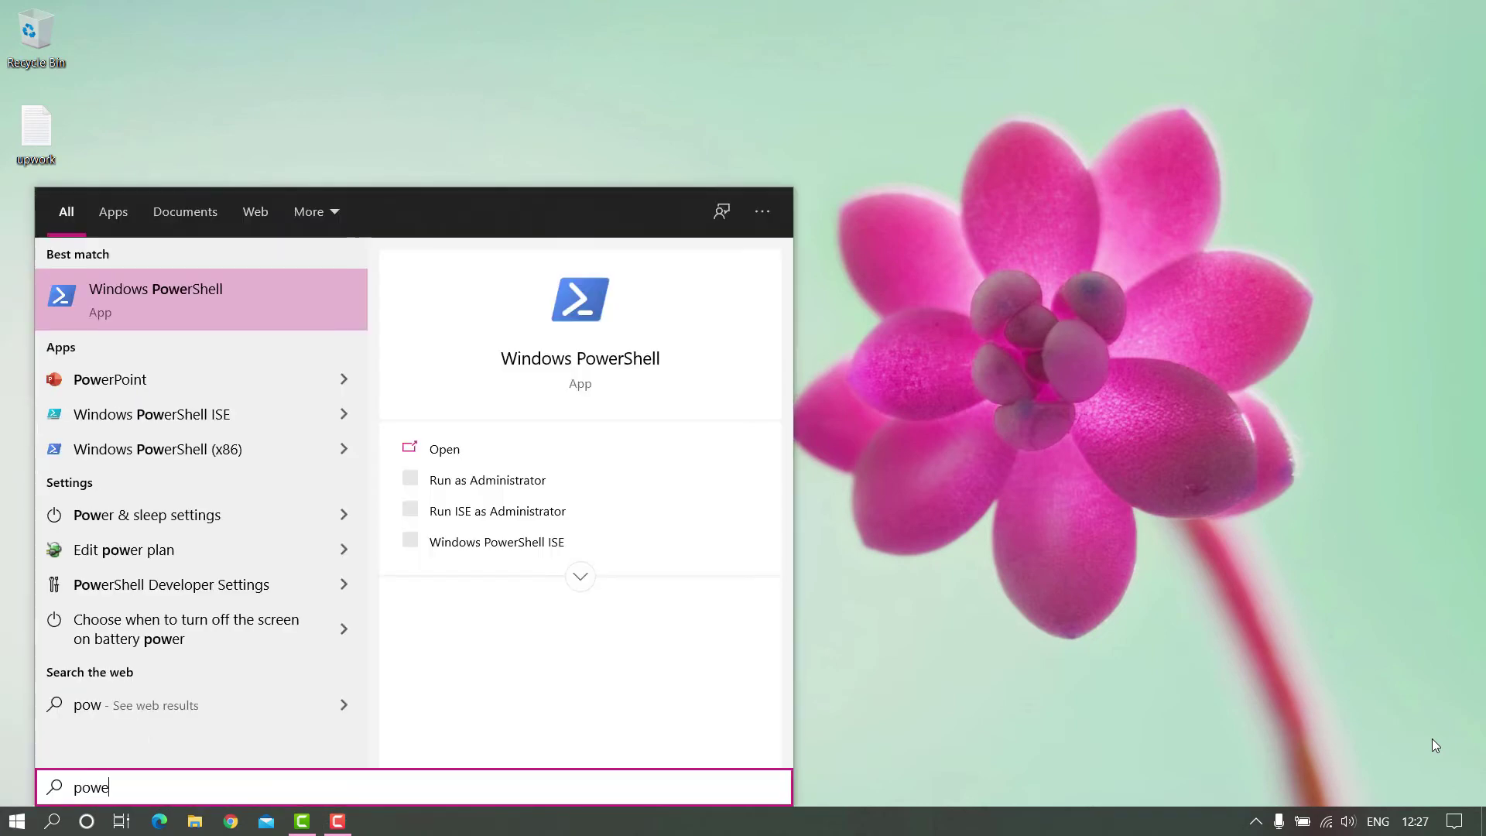
{"action": "type", "text": "rsh"}
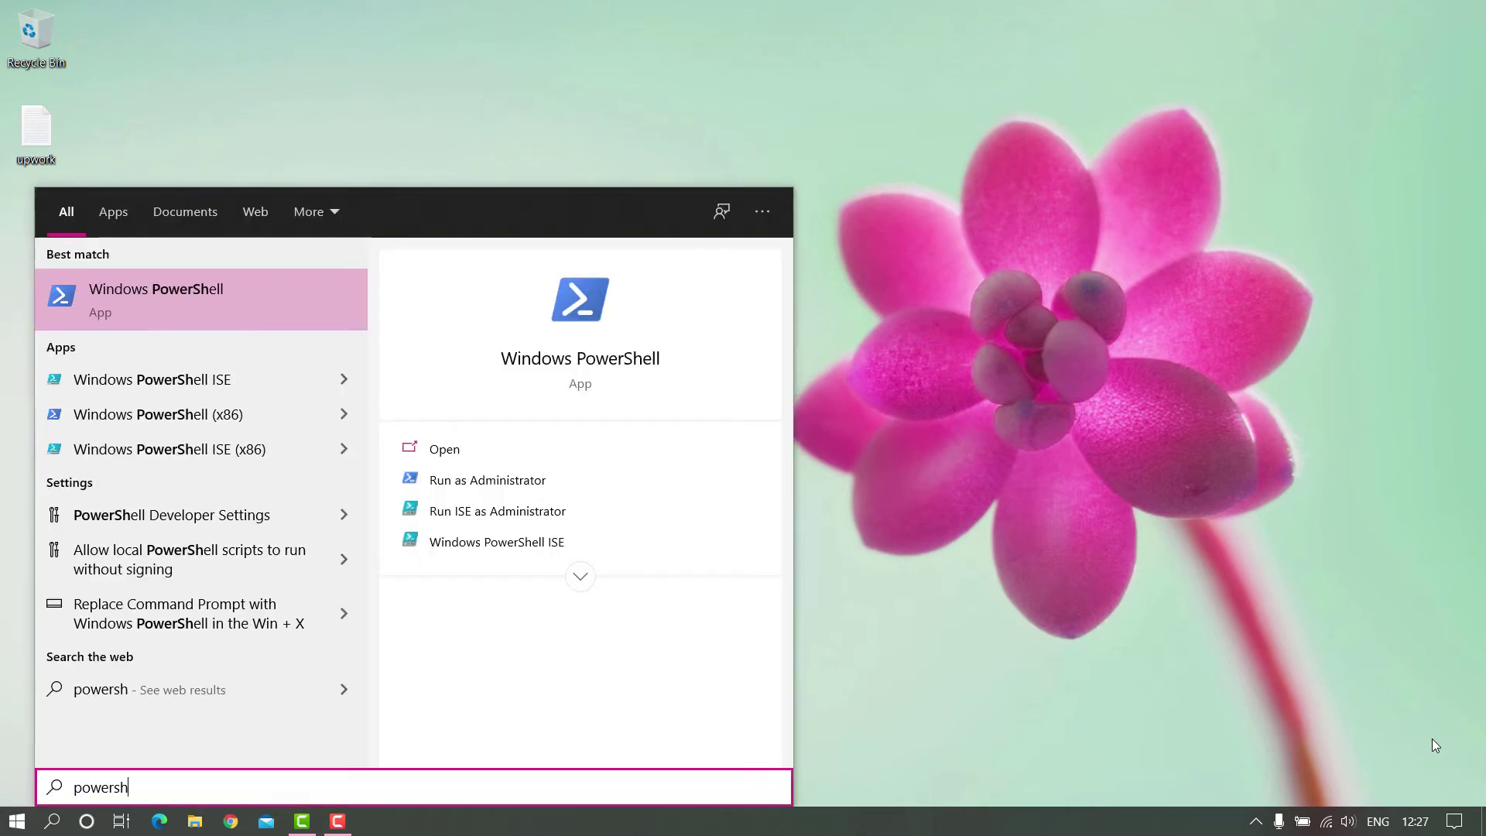
{"action": "type", "text": "ell"}
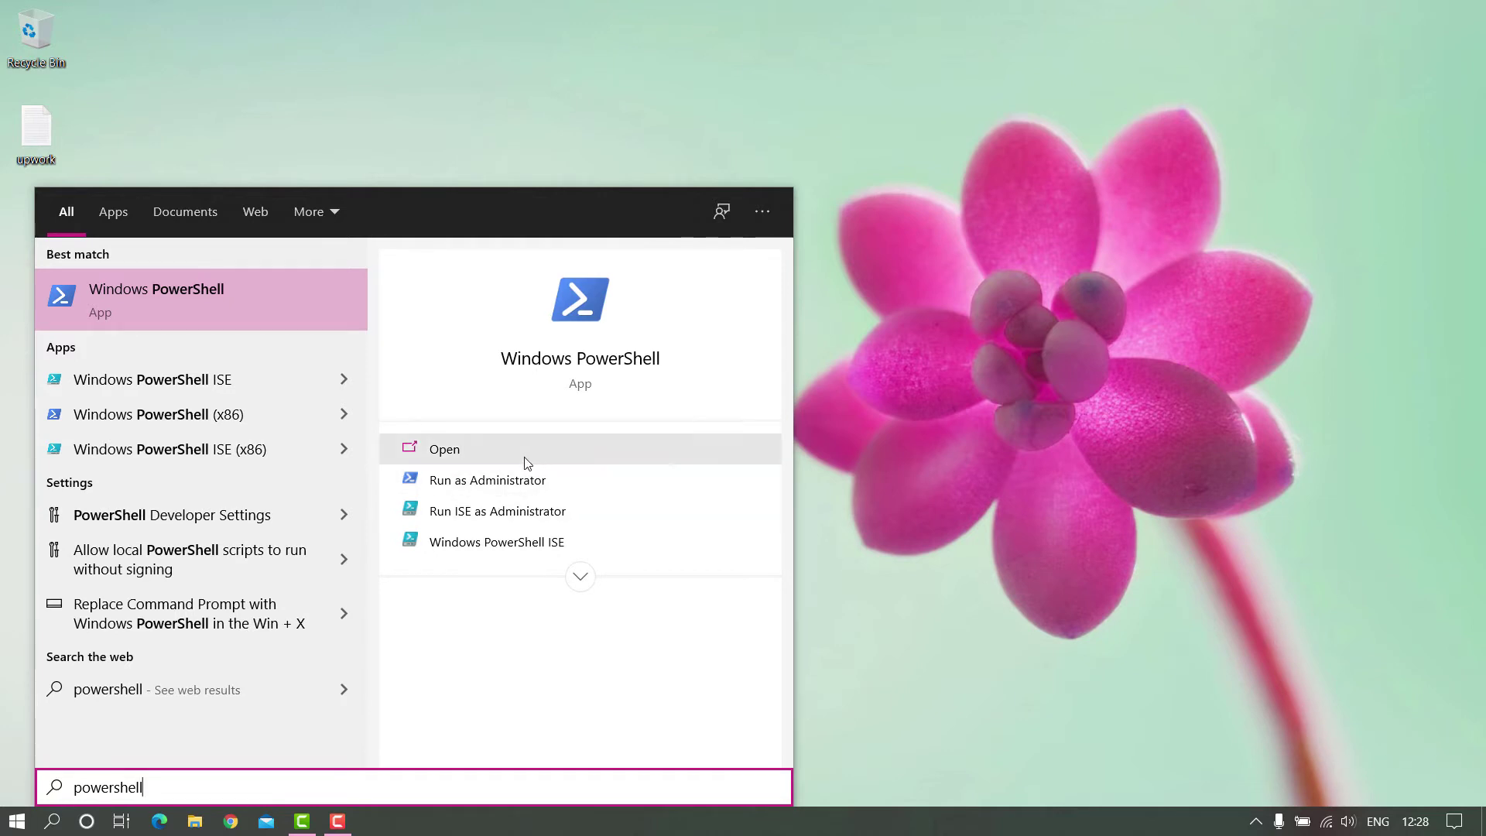
{"action": "left_click", "coordinate": [497, 487]}
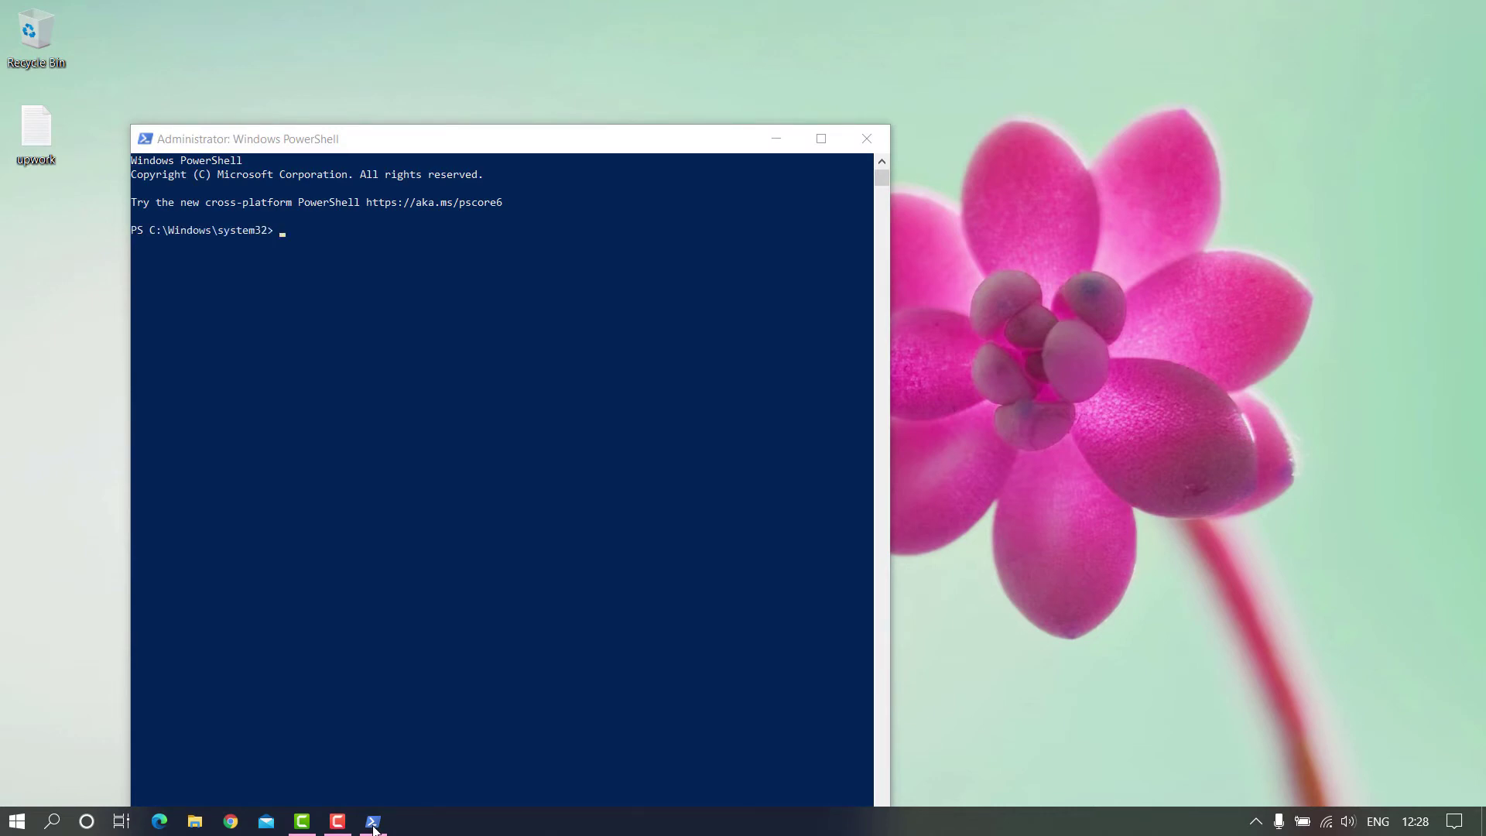
Paste and run 'bcdedit /set hypervisorlaunchtype off', then type exit.
{"action": "left_click", "coordinate": [144, 146]}
{"action": "mouse_move", "coordinate": [183, 285]}
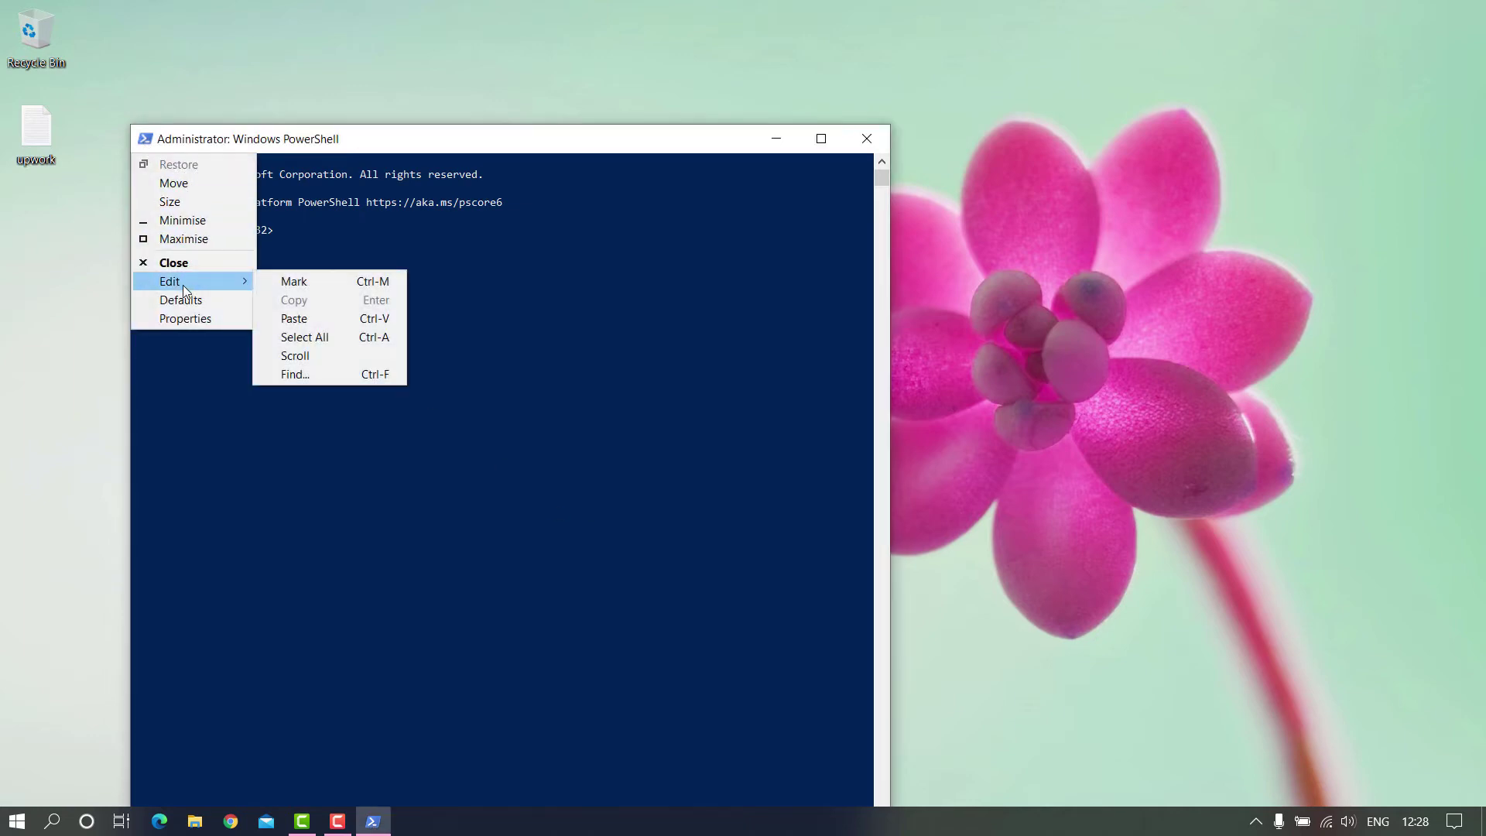
{"action": "left_click", "coordinate": [294, 319]}
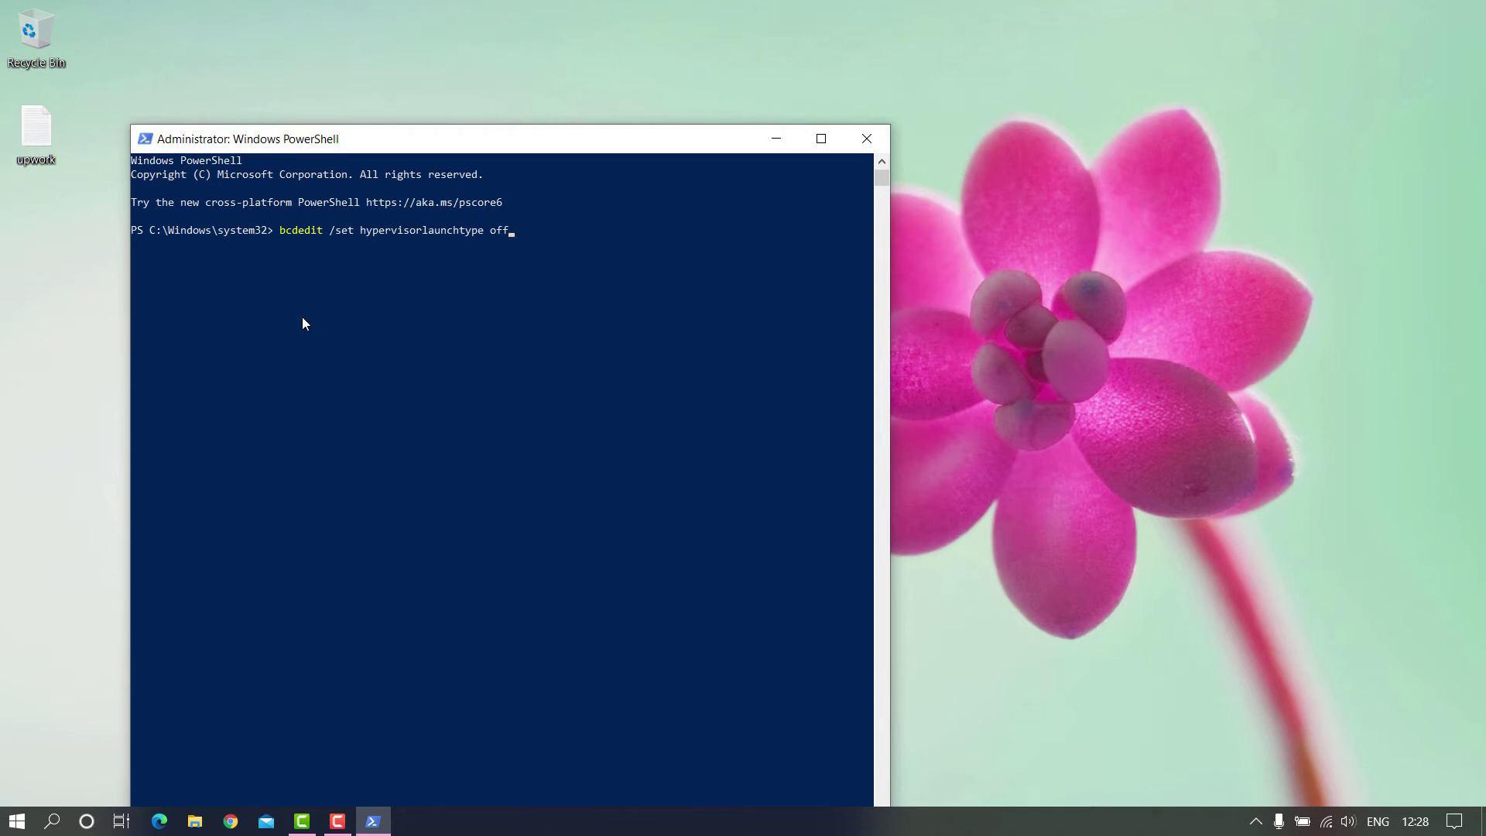
{"action": "key", "text": "Return"}
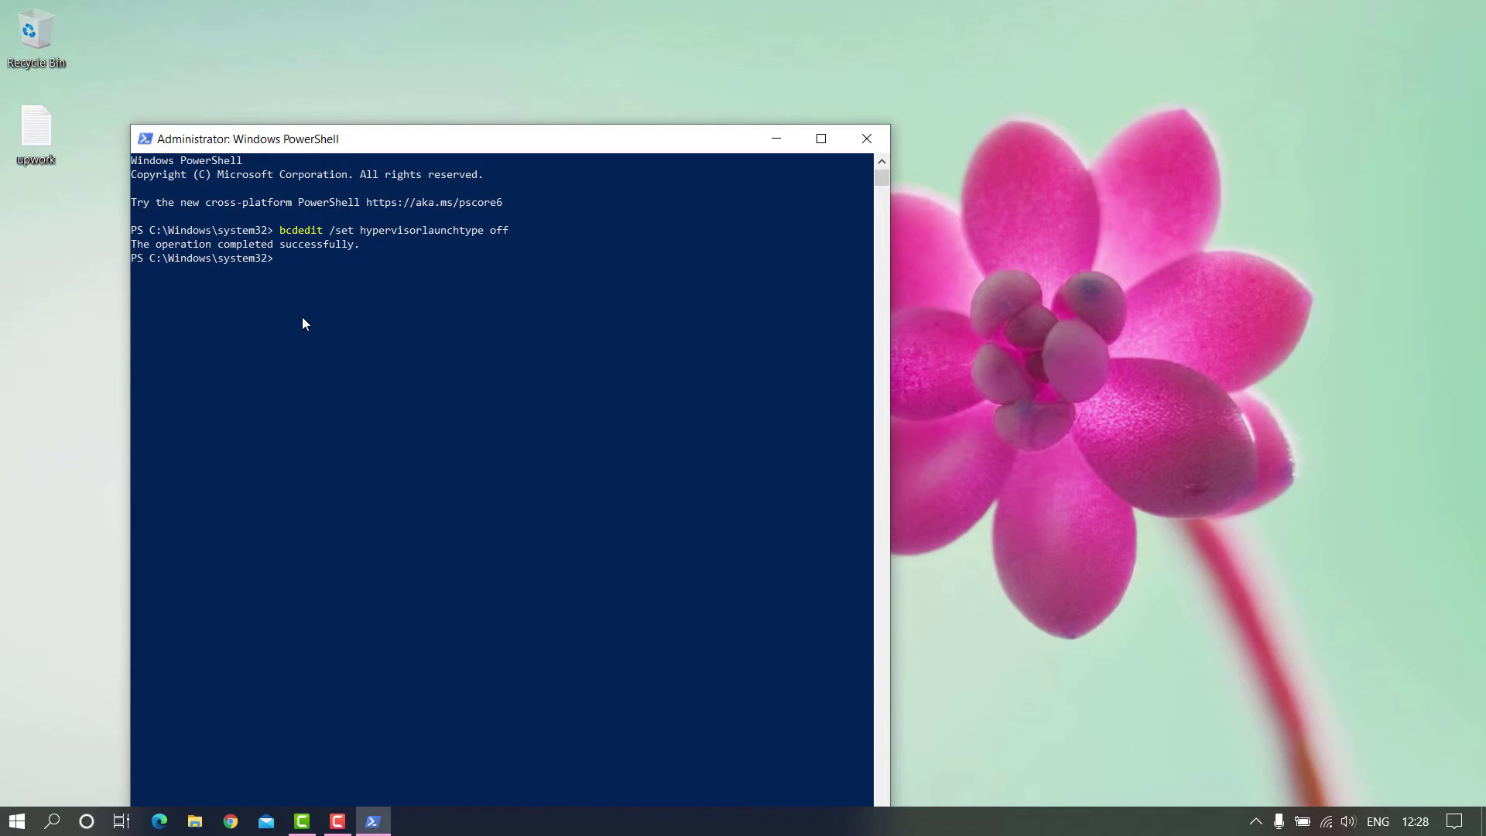
{"action": "type", "text": "exit"}
Close PowerShell, dismiss the Mabi3ati session error, and close VirtualBox Manager.
{"action": "key", "text": "Return"}
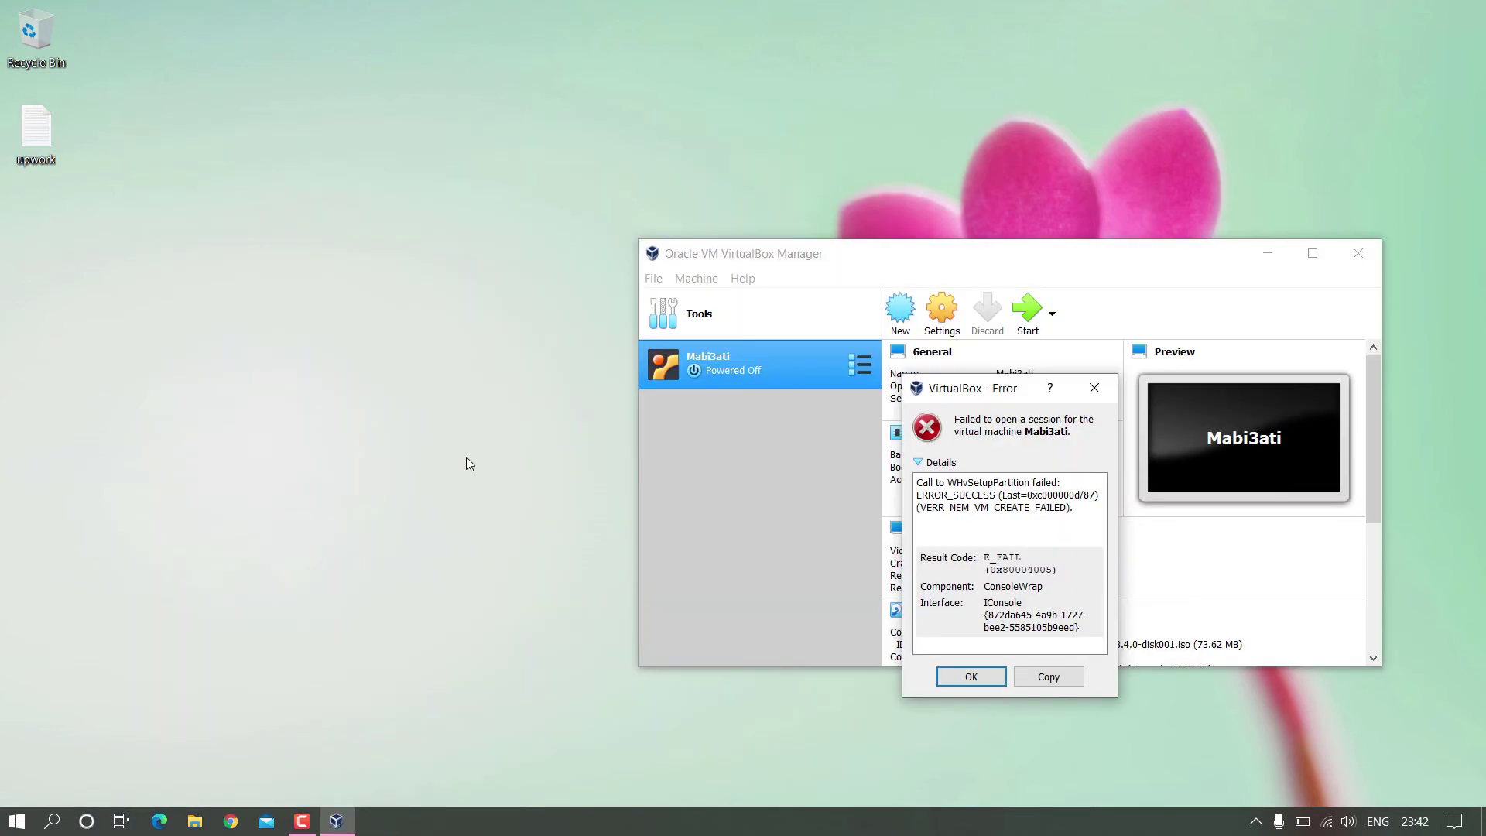
{"action": "left_click", "coordinate": [985, 678]}
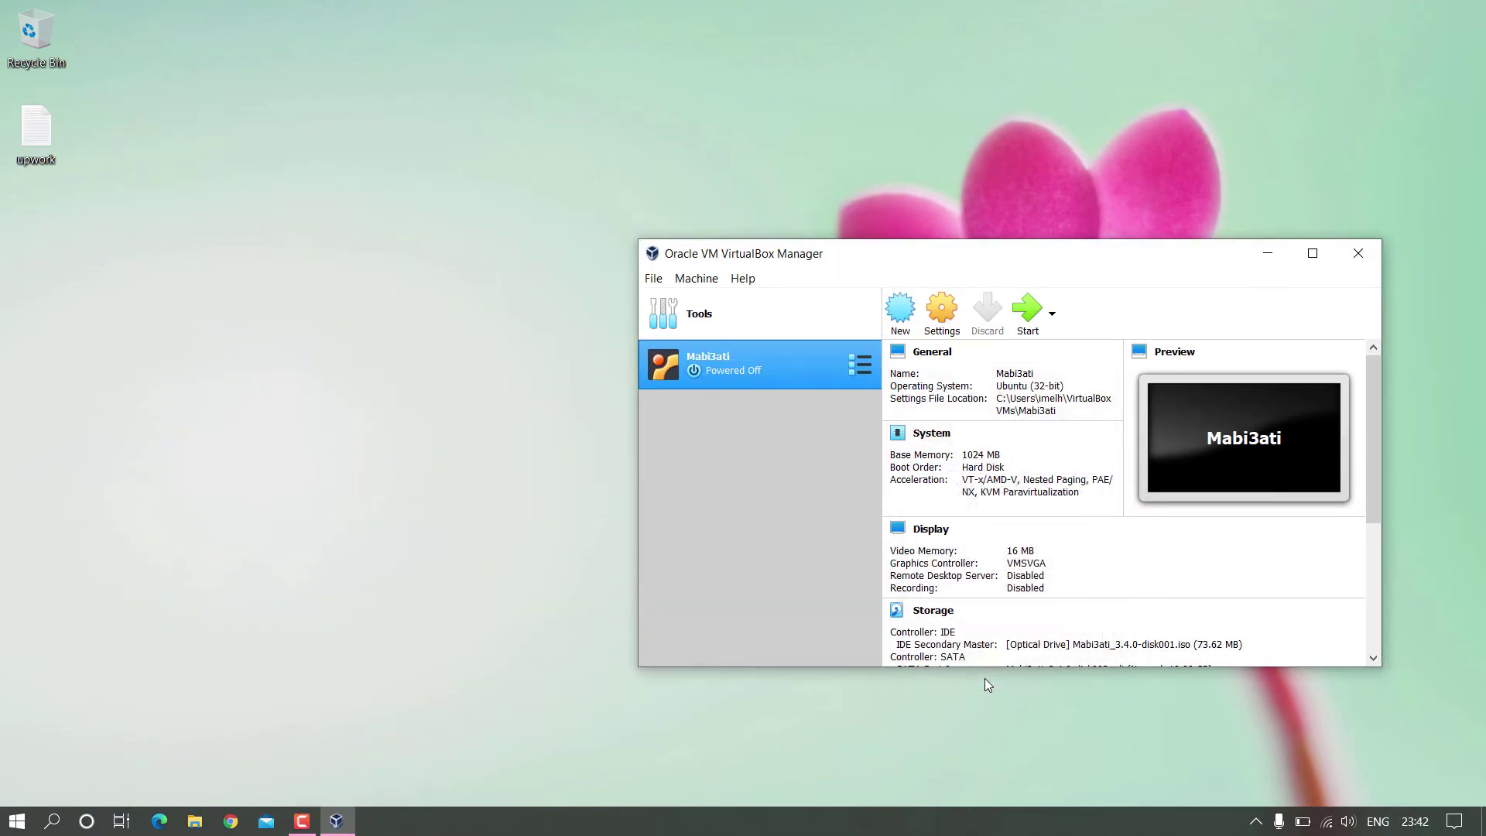
{"action": "left_click", "coordinate": [1353, 259]}
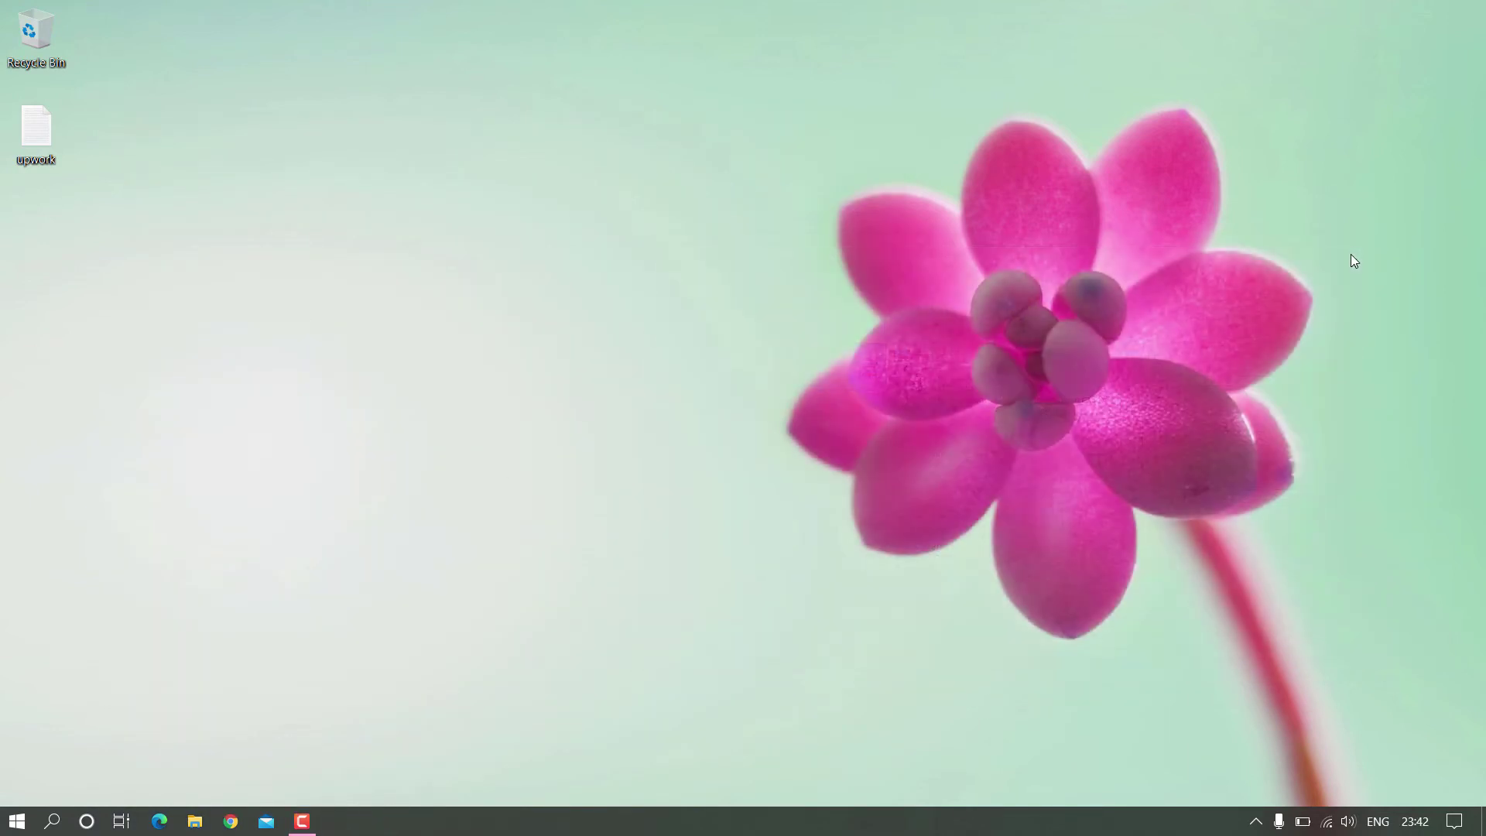
Bring up the Start menu's power options to restart the computer.
{"action": "key", "text": "super"}
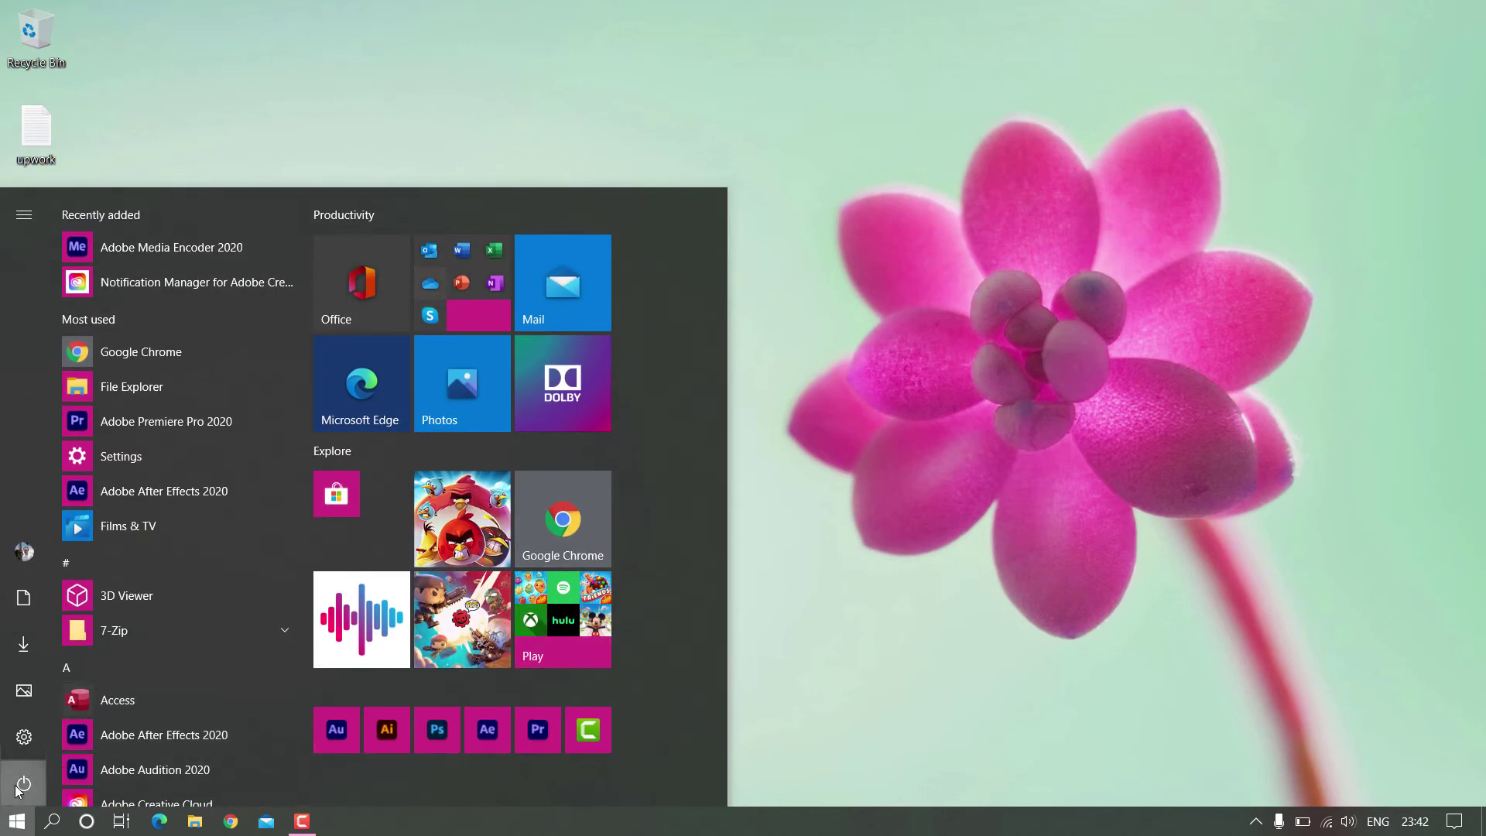
{"action": "mouse_move", "coordinate": [19, 786]}
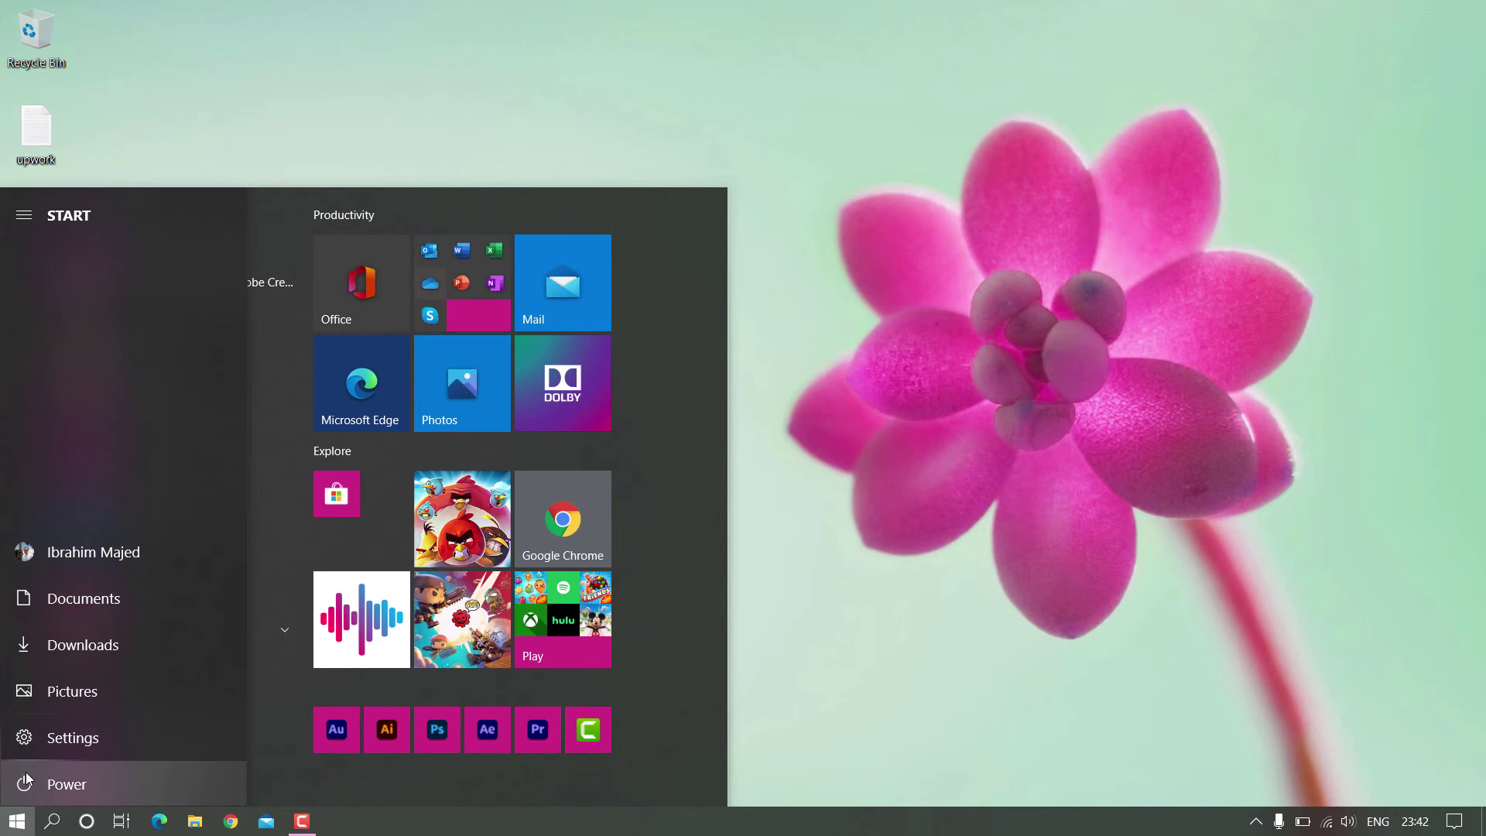
{"action": "left_click", "coordinate": [27, 782]}
{"action": "left_click", "coordinate": [35, 730]}
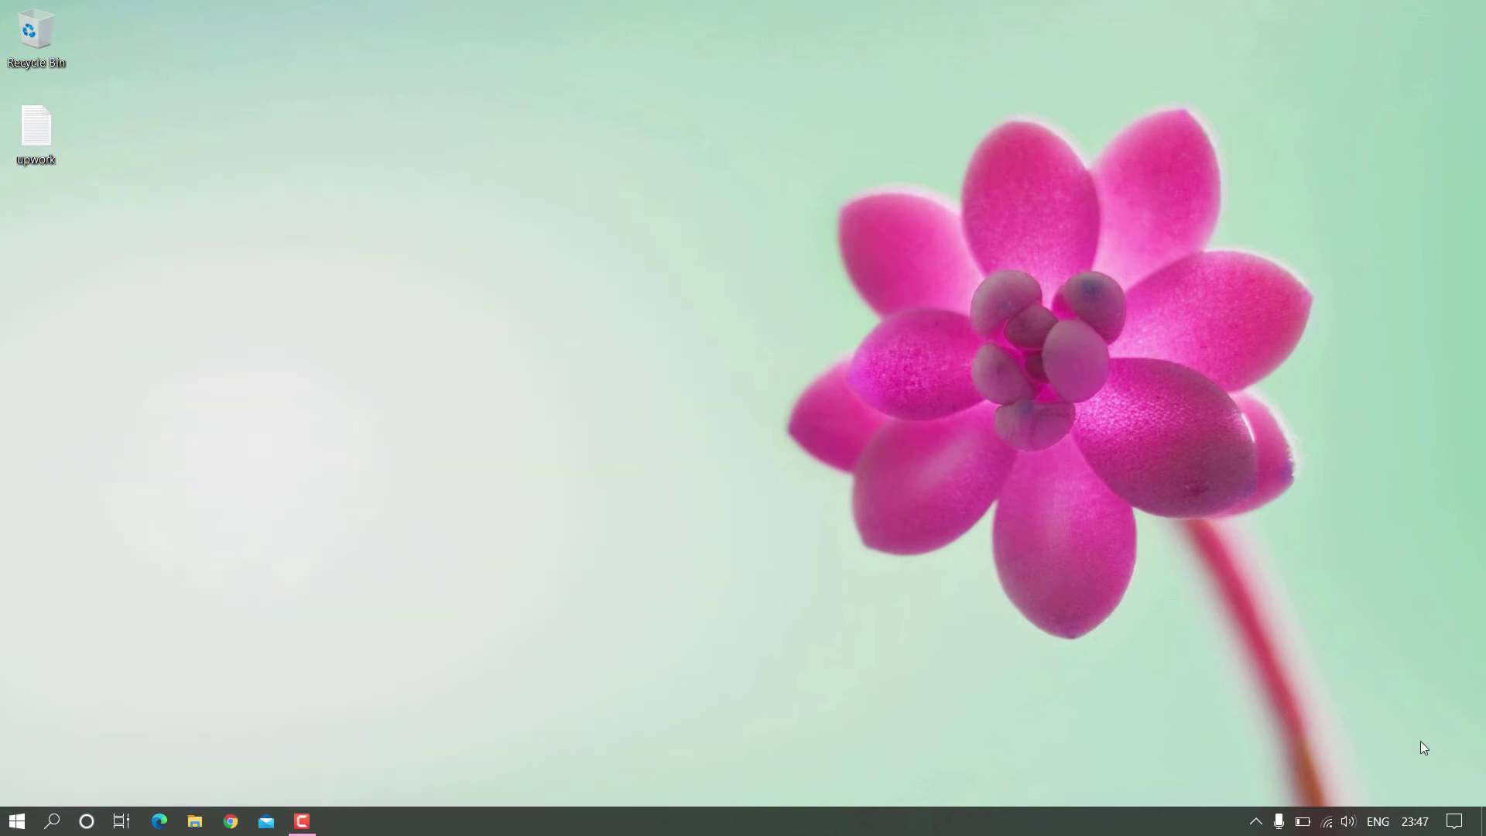
{"action": "key", "text": "super"}
{"action": "type", "text": "virtua"}
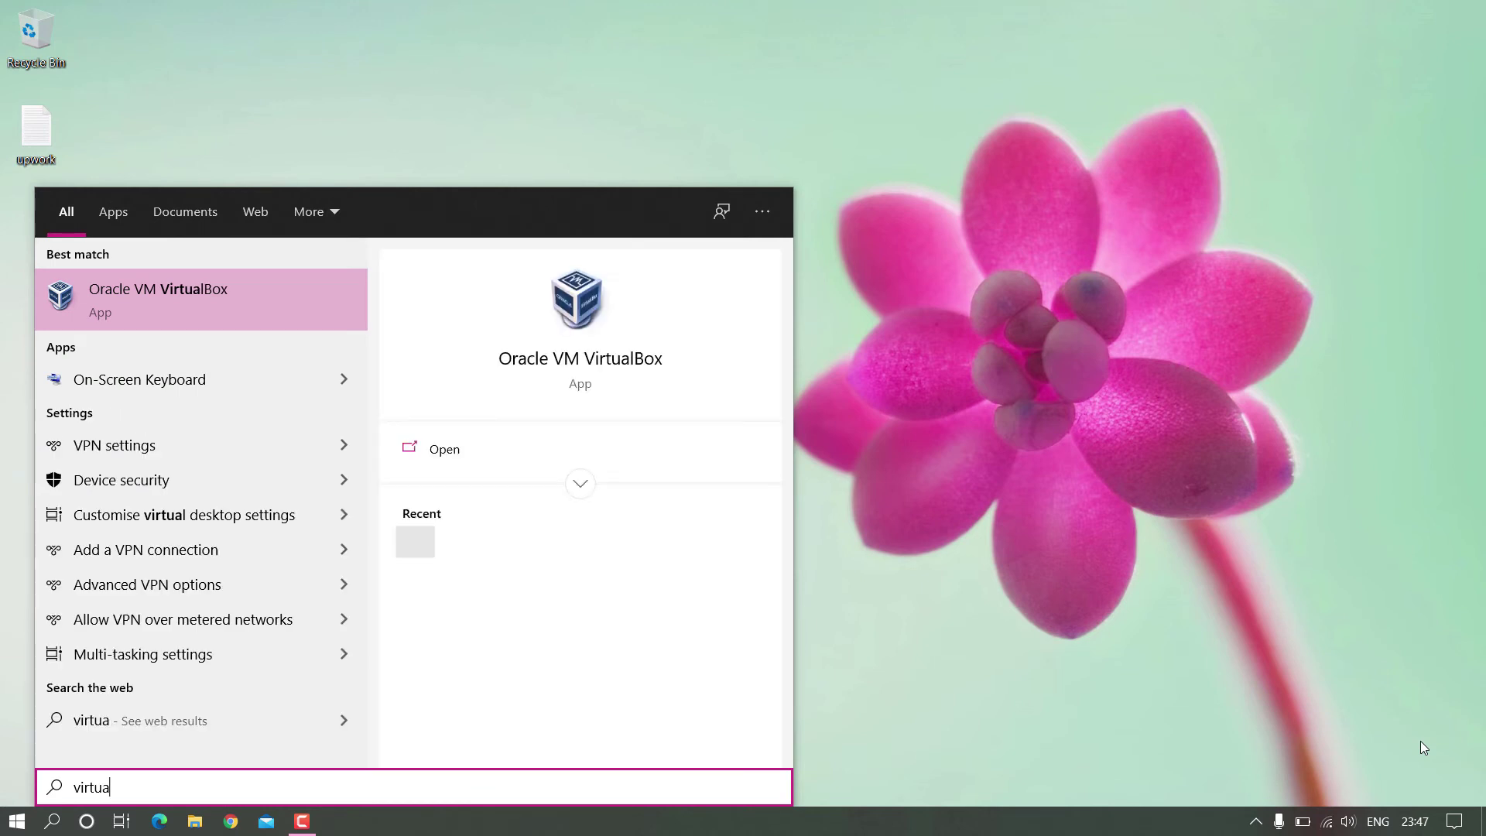
{"action": "key", "text": "Return"}
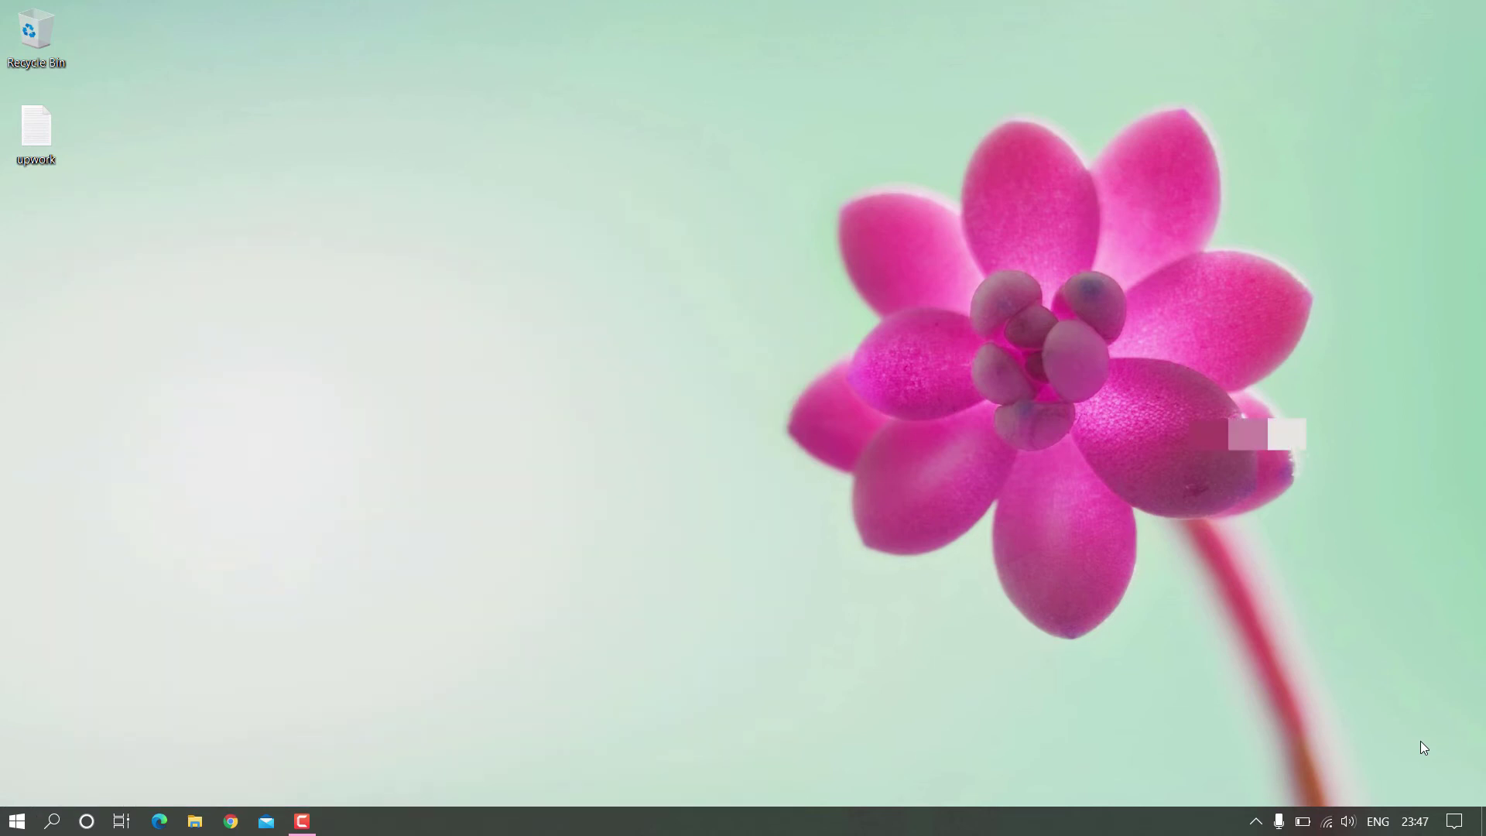